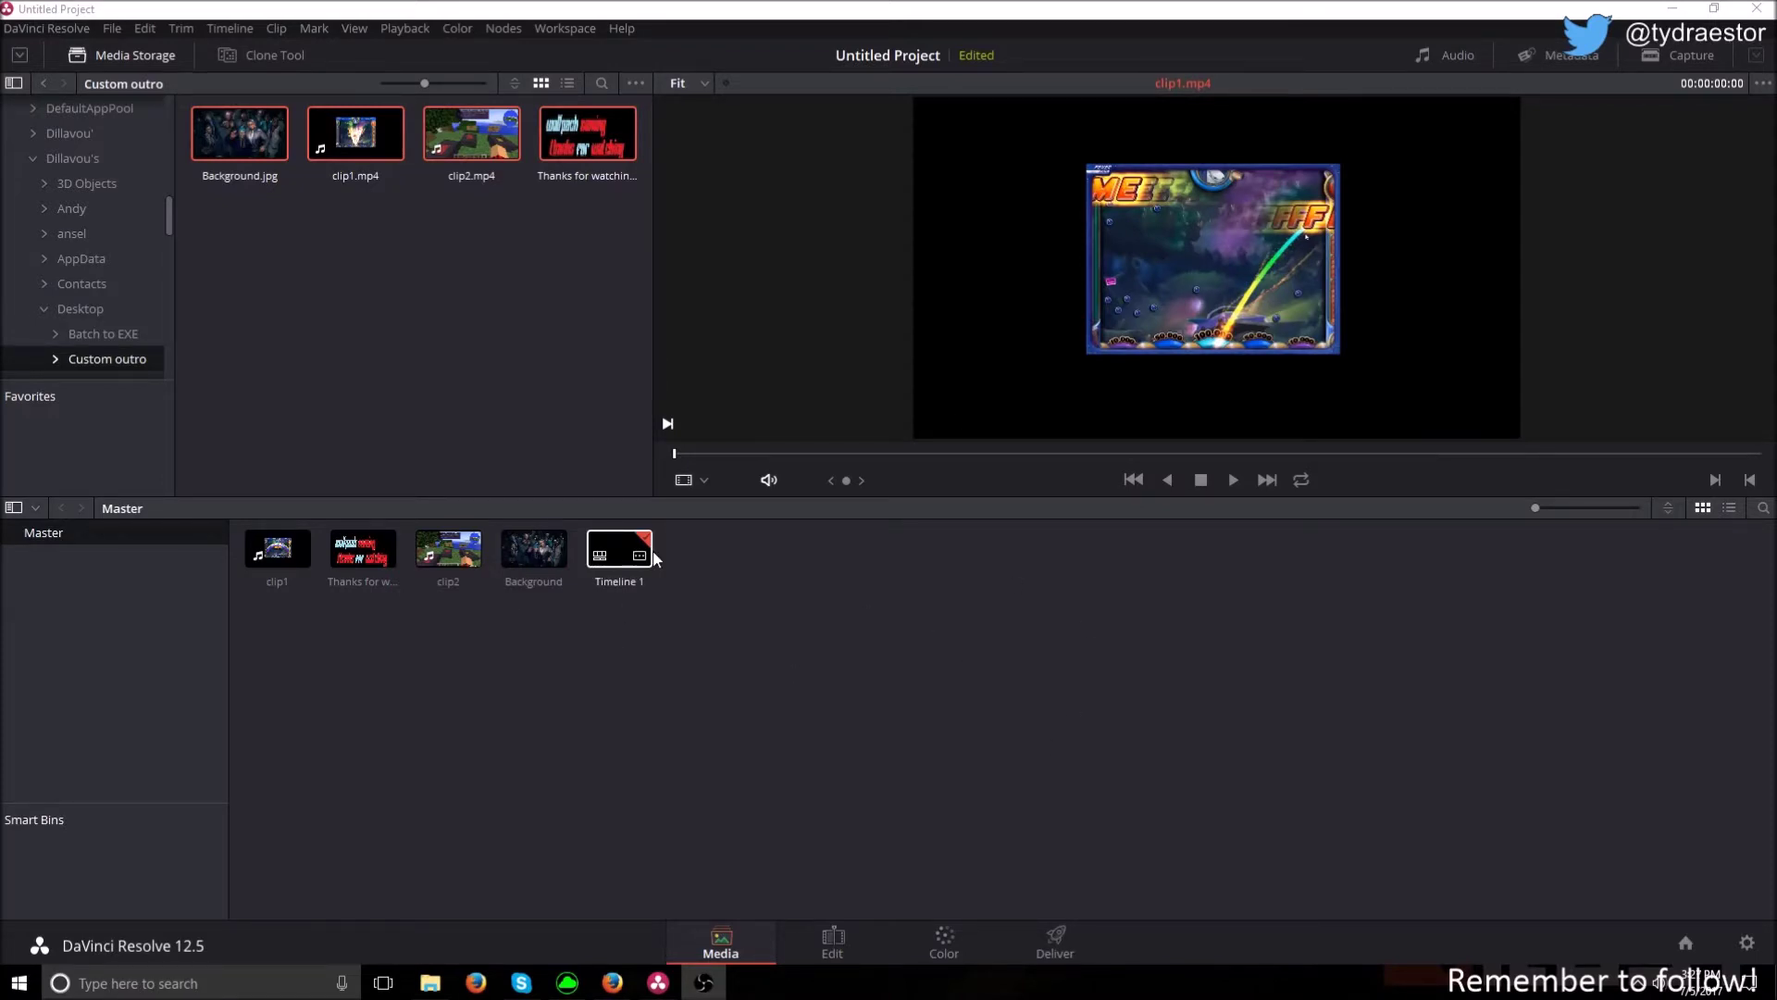
- Select all the clips in the Master bin and switch to the Edit page
left_click_drag(1002, 824, 220, 514)
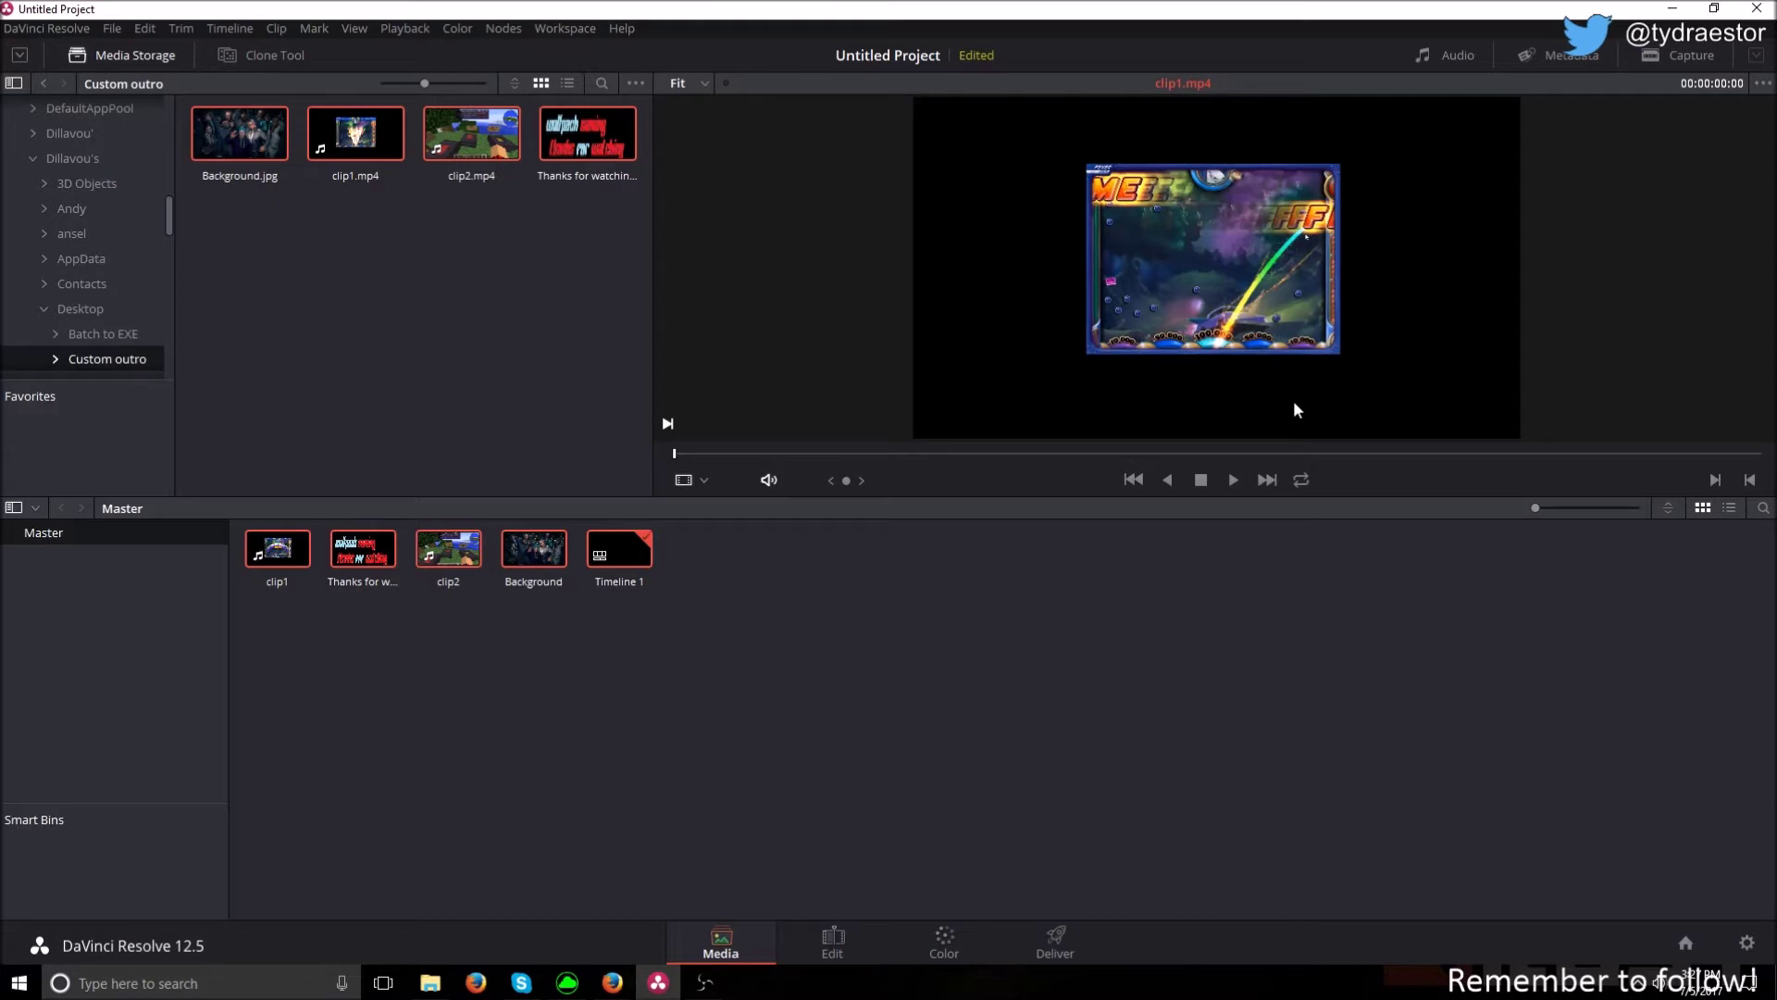
left_click(850, 937)
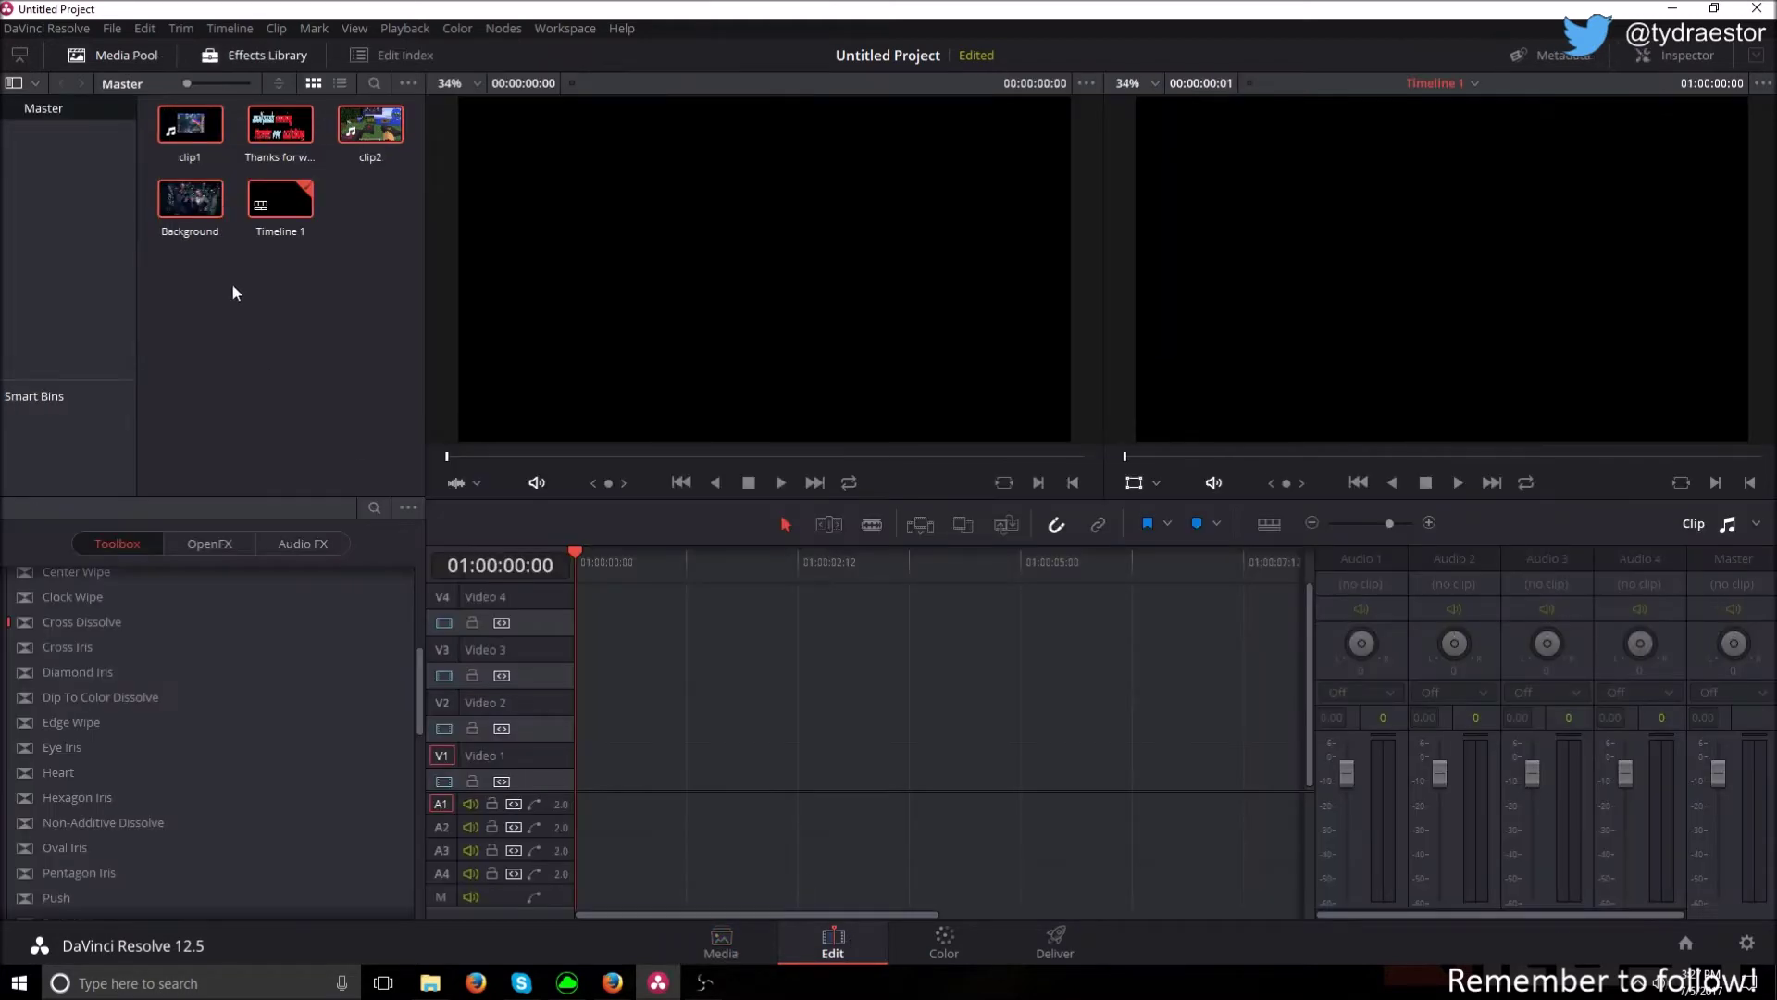
- Drag Background, the 'Thanks for watching' title and clip1 onto Video 1, 2 and 3
left_click_drag(190, 198, 586, 770)
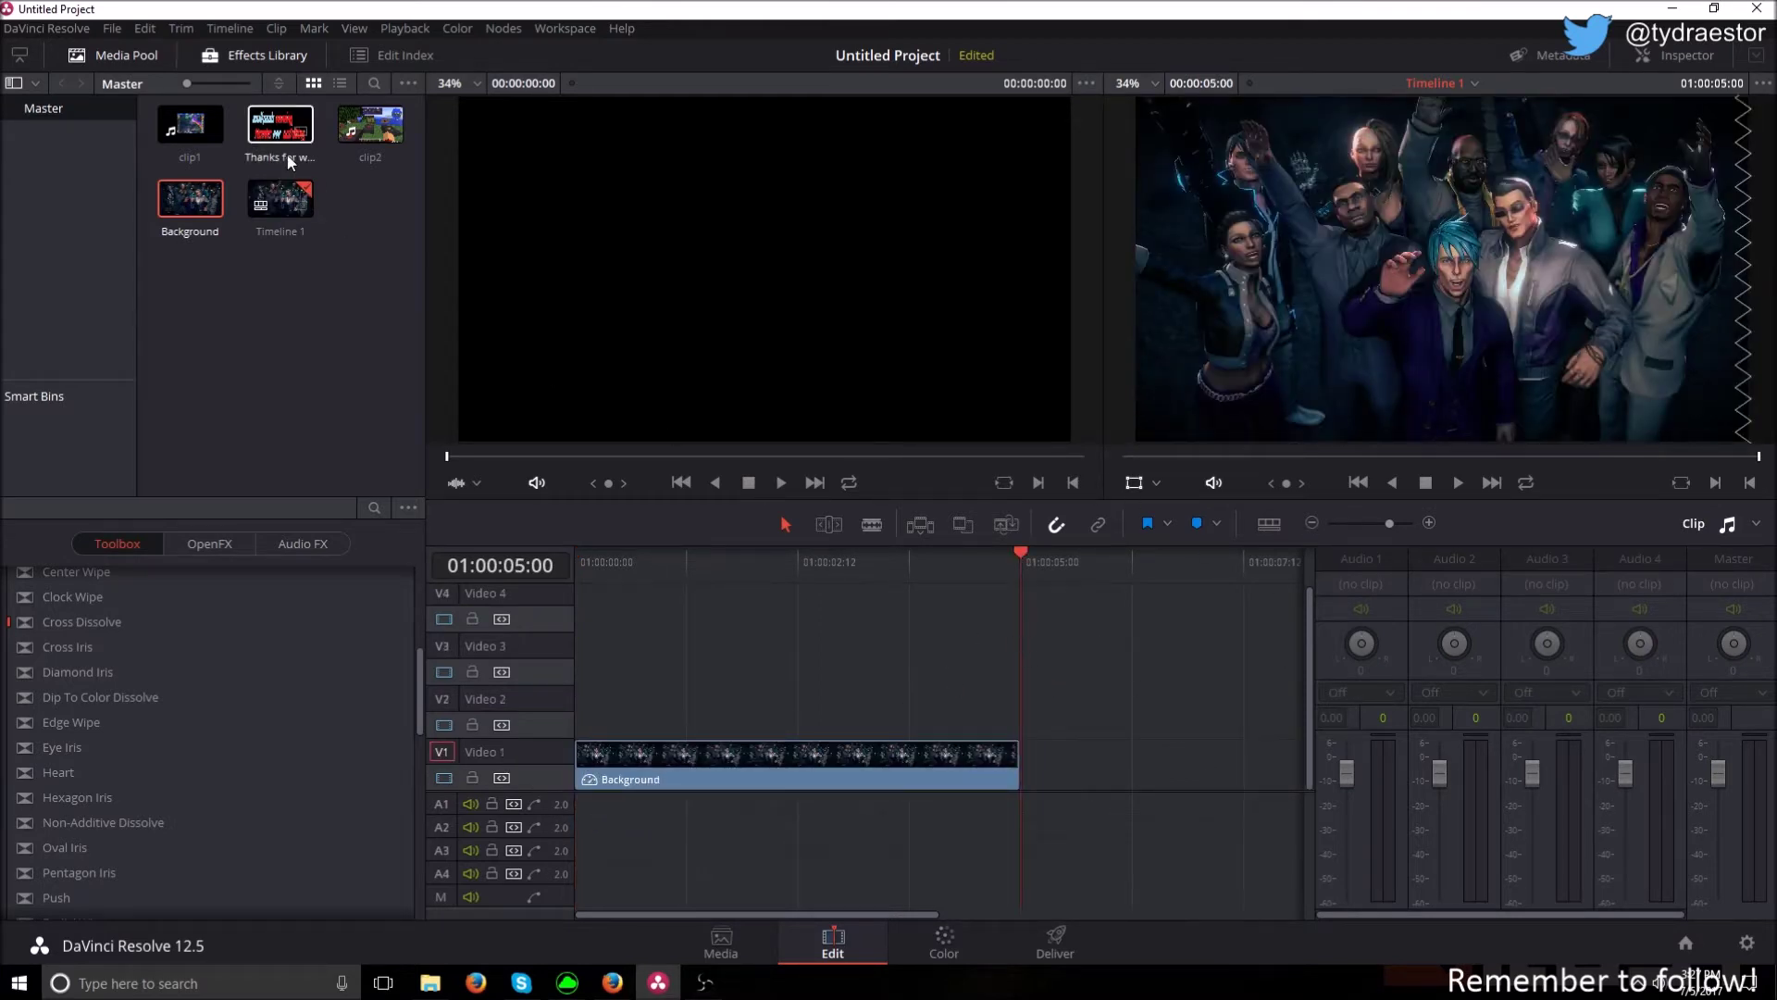
left_click_drag(285, 143, 560, 689)
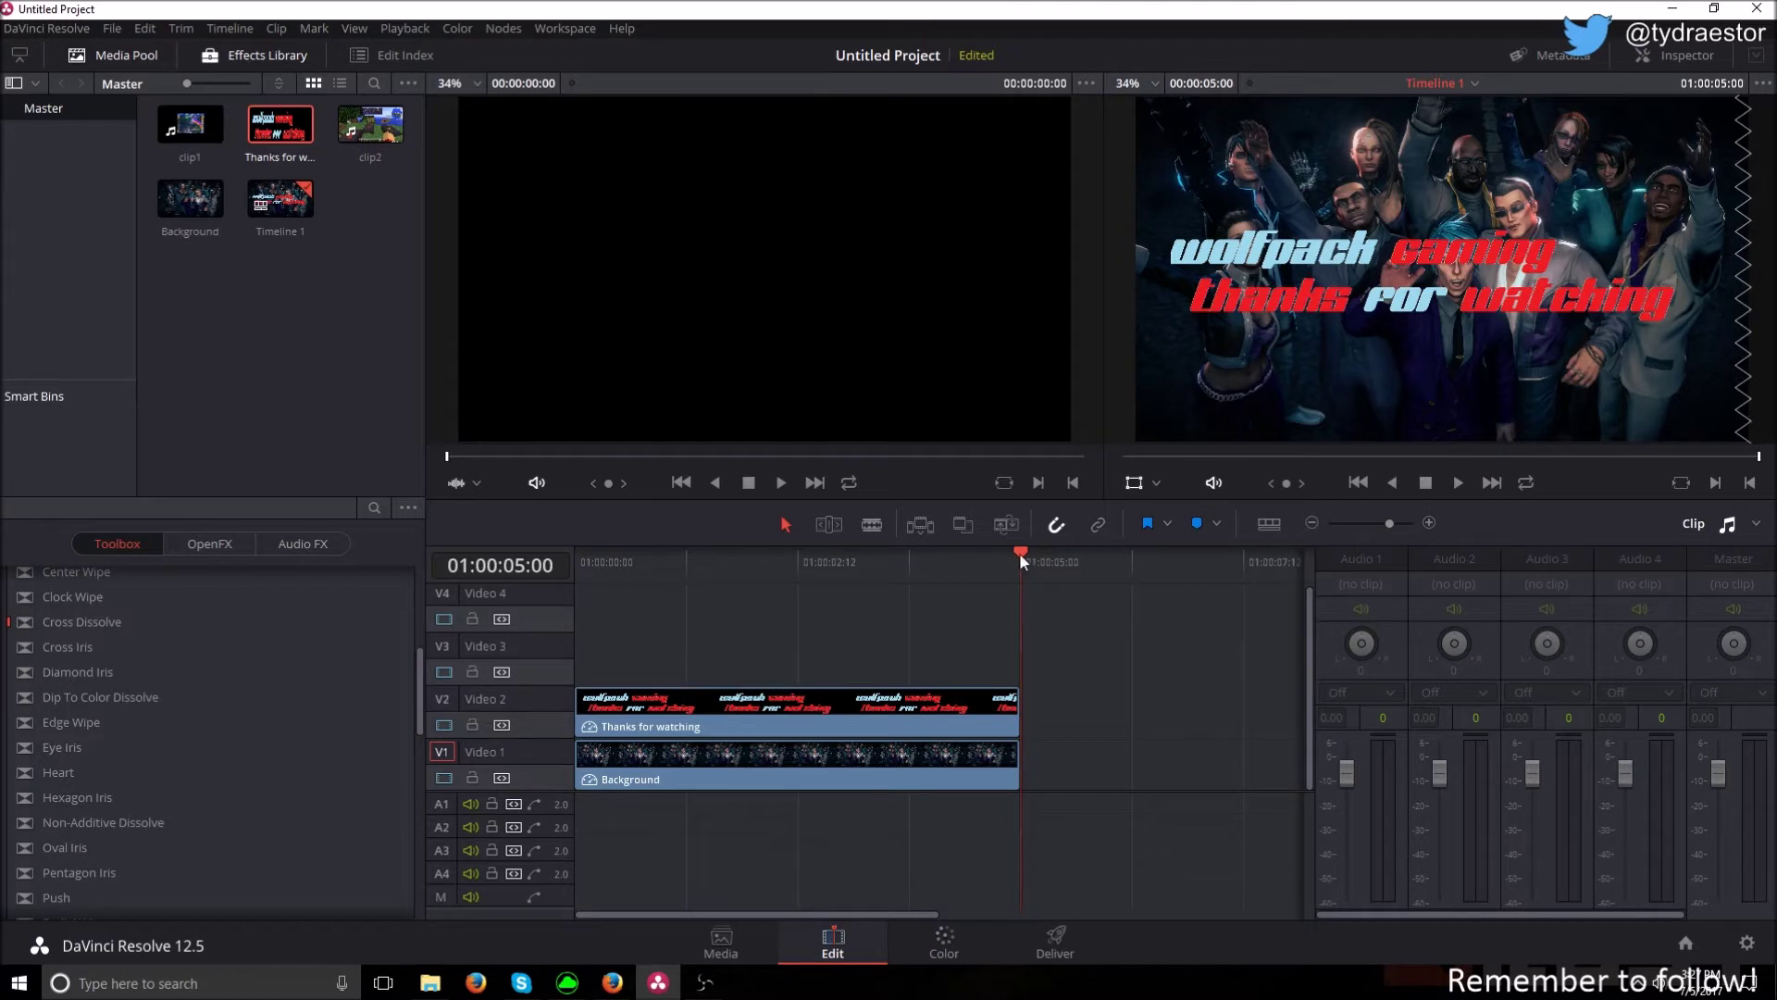
left_click_drag(1019, 553, 309, 597)
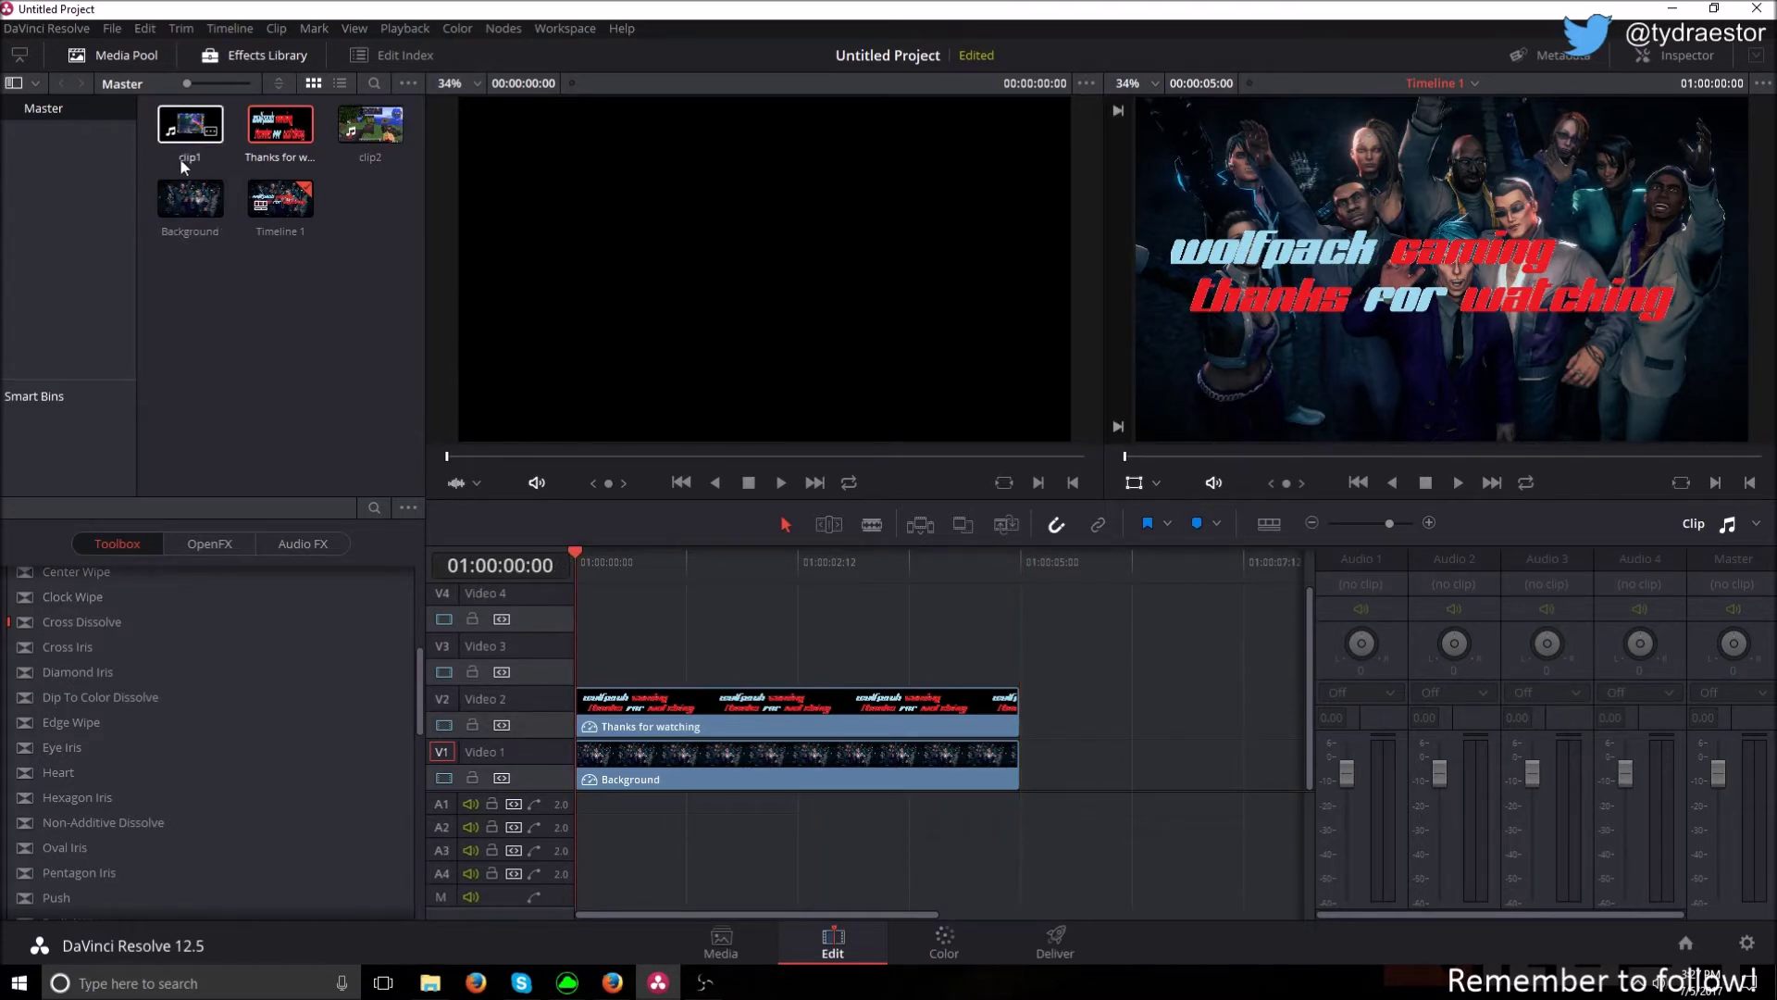
left_click_drag(181, 113, 576, 689)
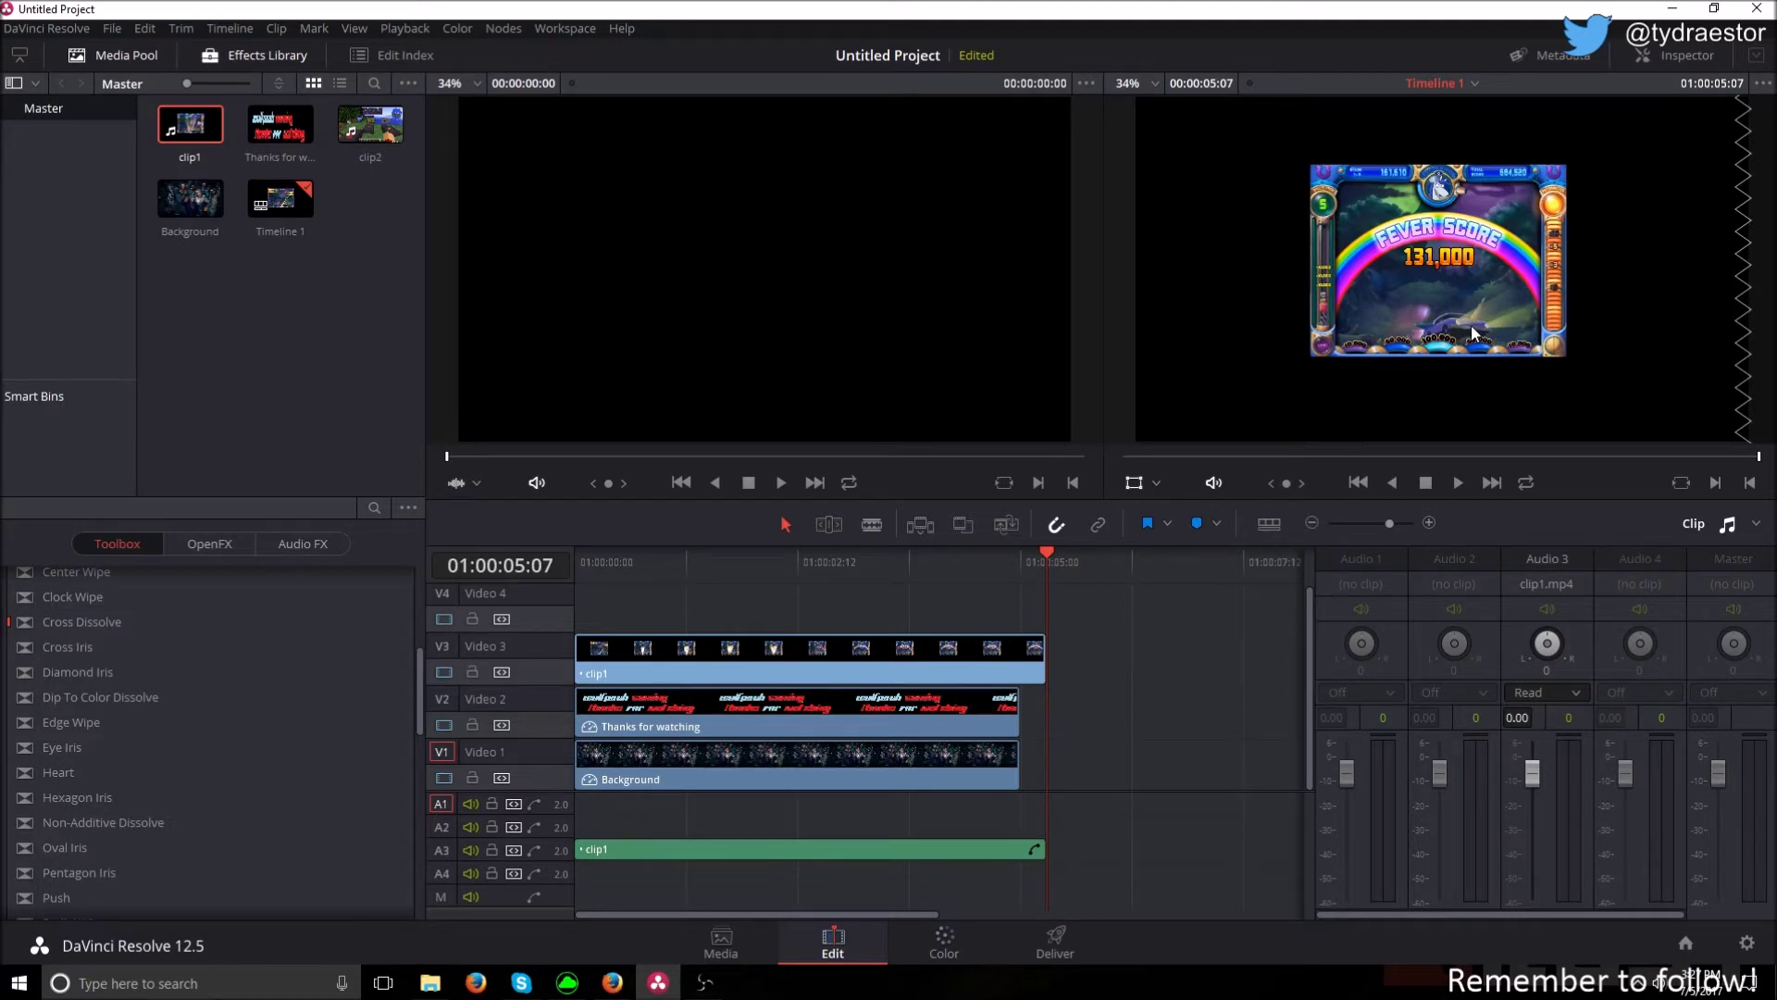
- Extend the title and Background clips so they end with clip1
left_click(790, 725)
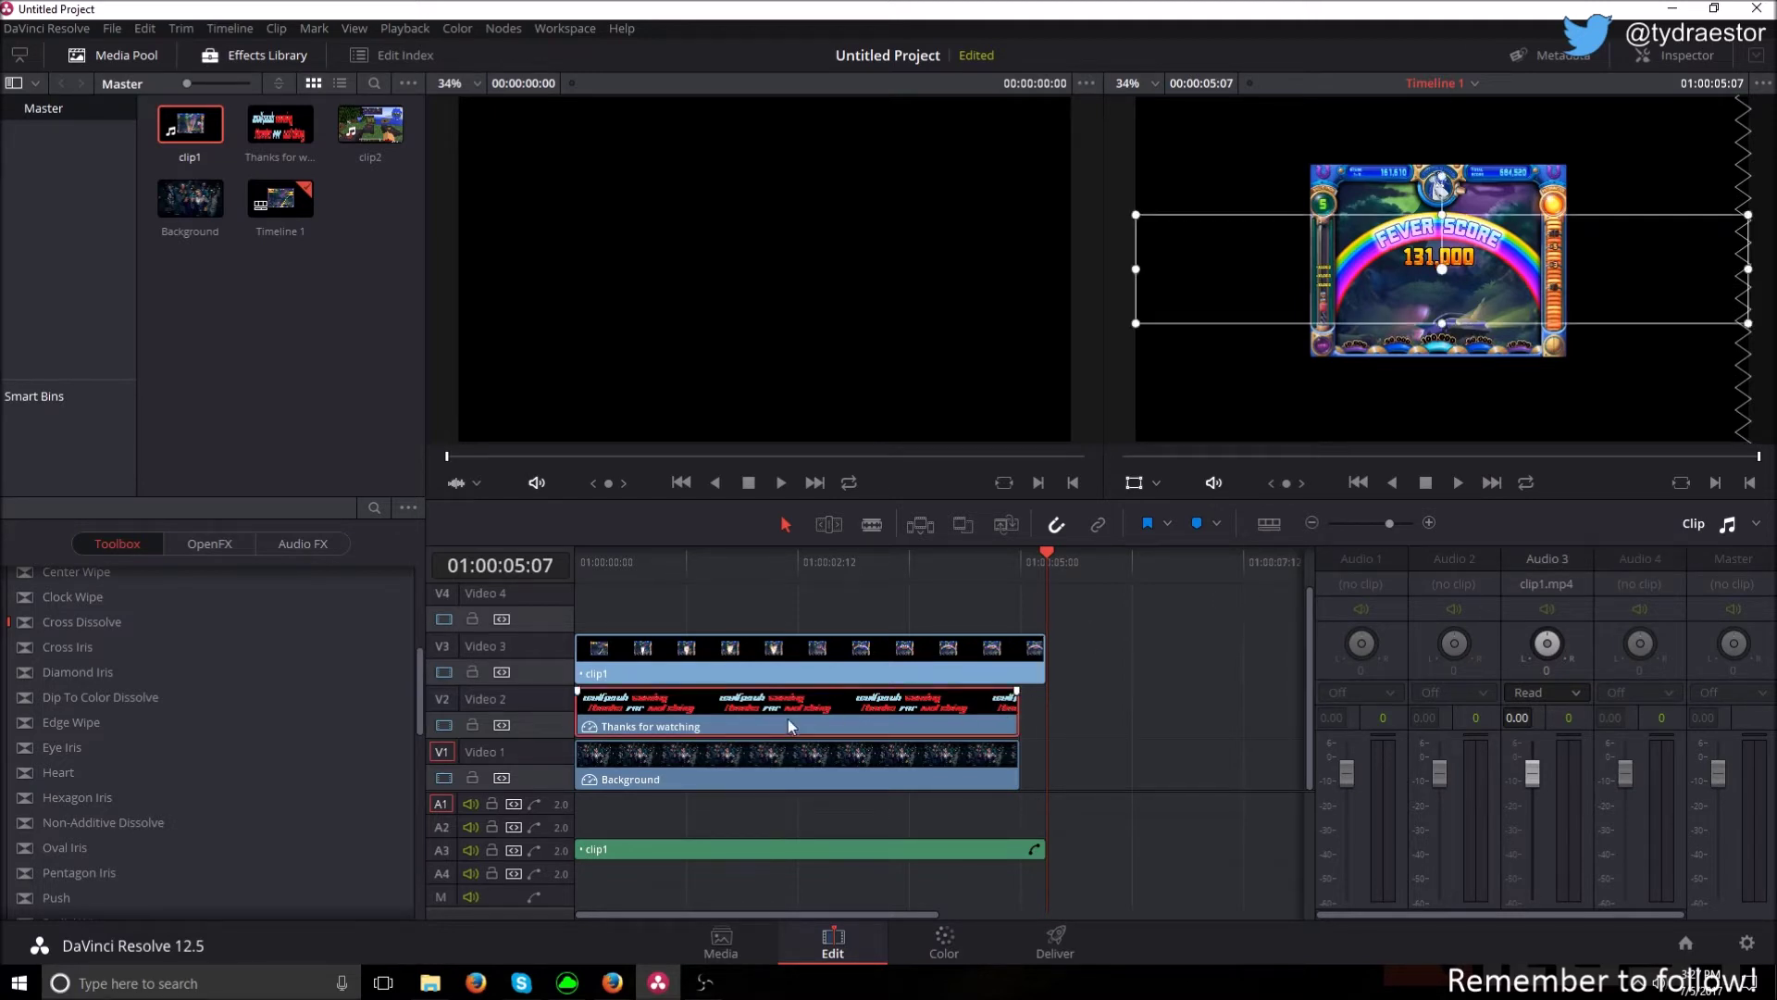
left_click(1027, 811)
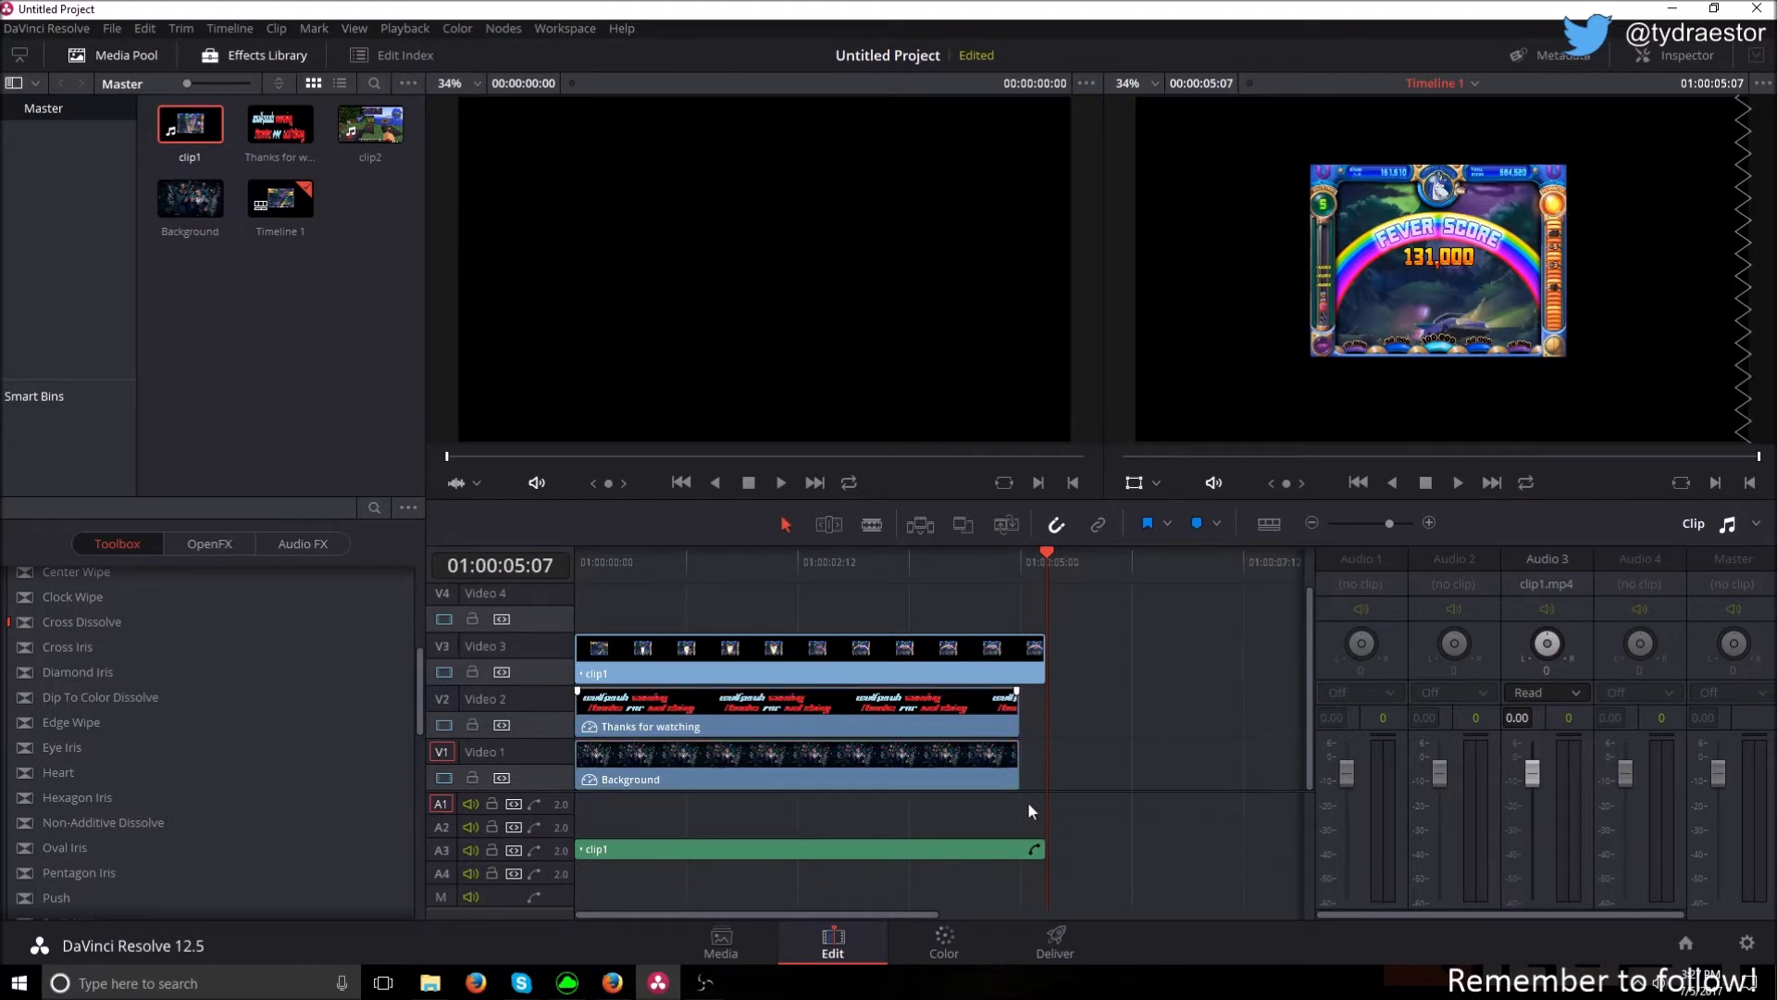
left_click_drag(1030, 811, 1044, 758)
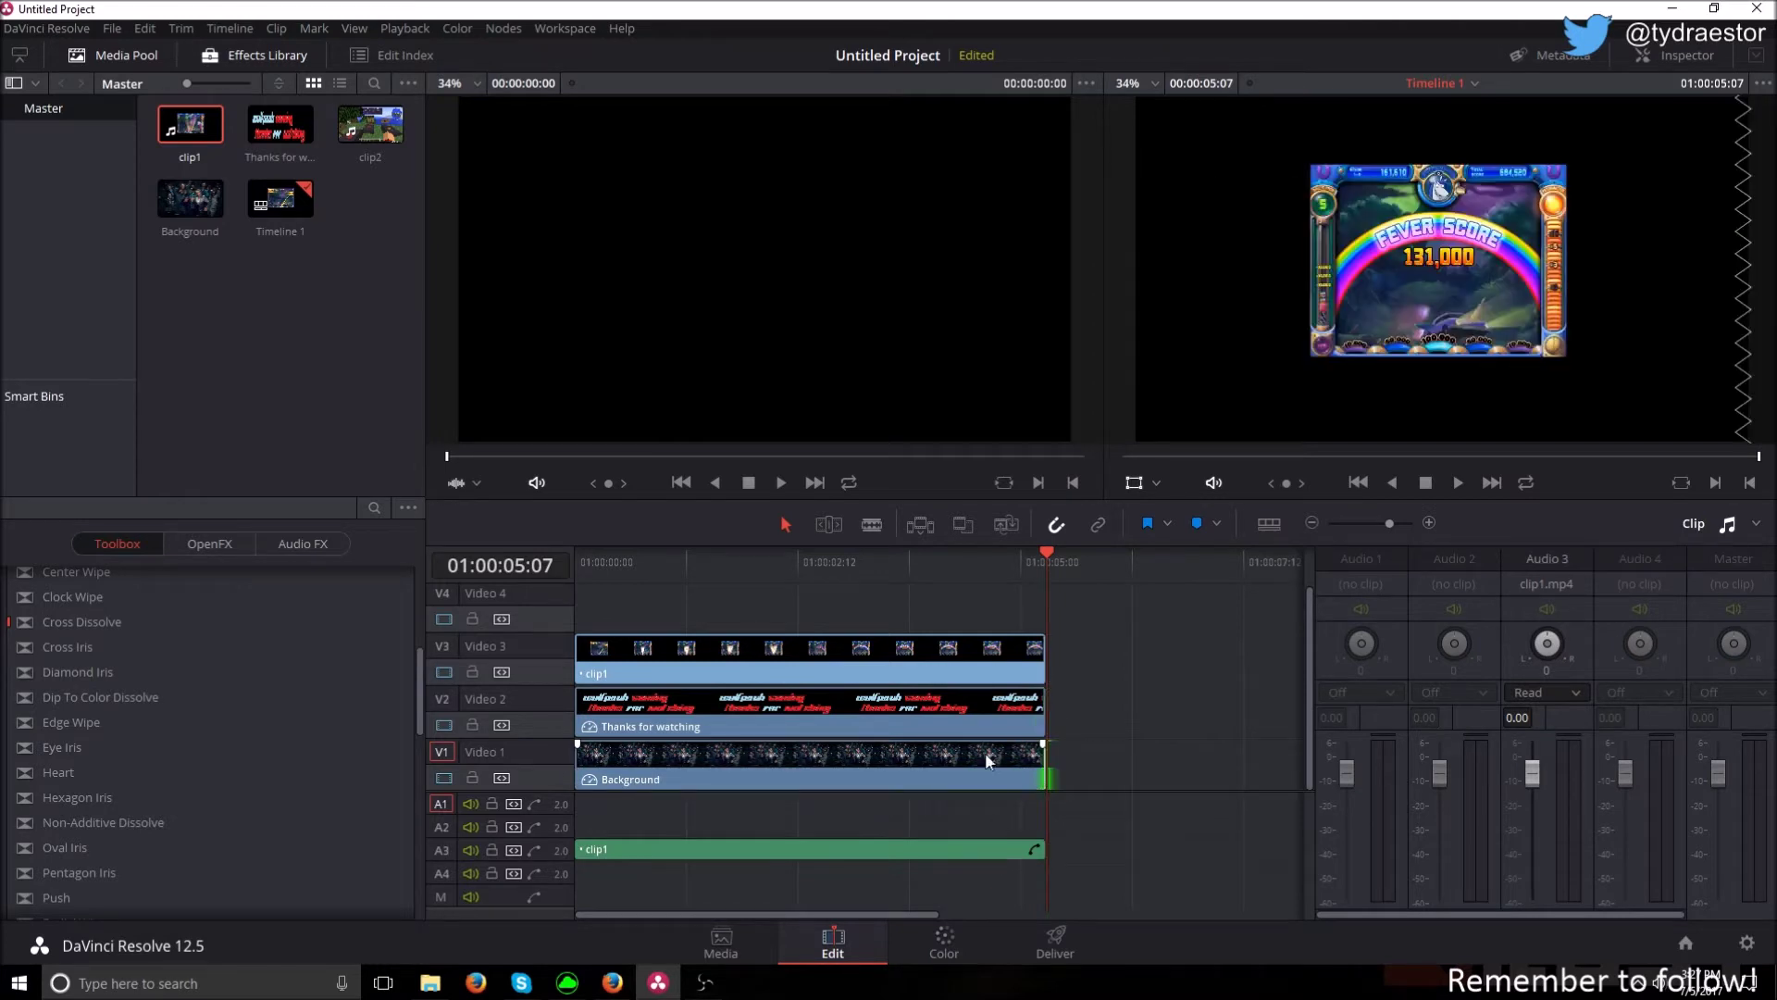
- Select only clip1's audio on A3 and delete it
left_click(996, 848)
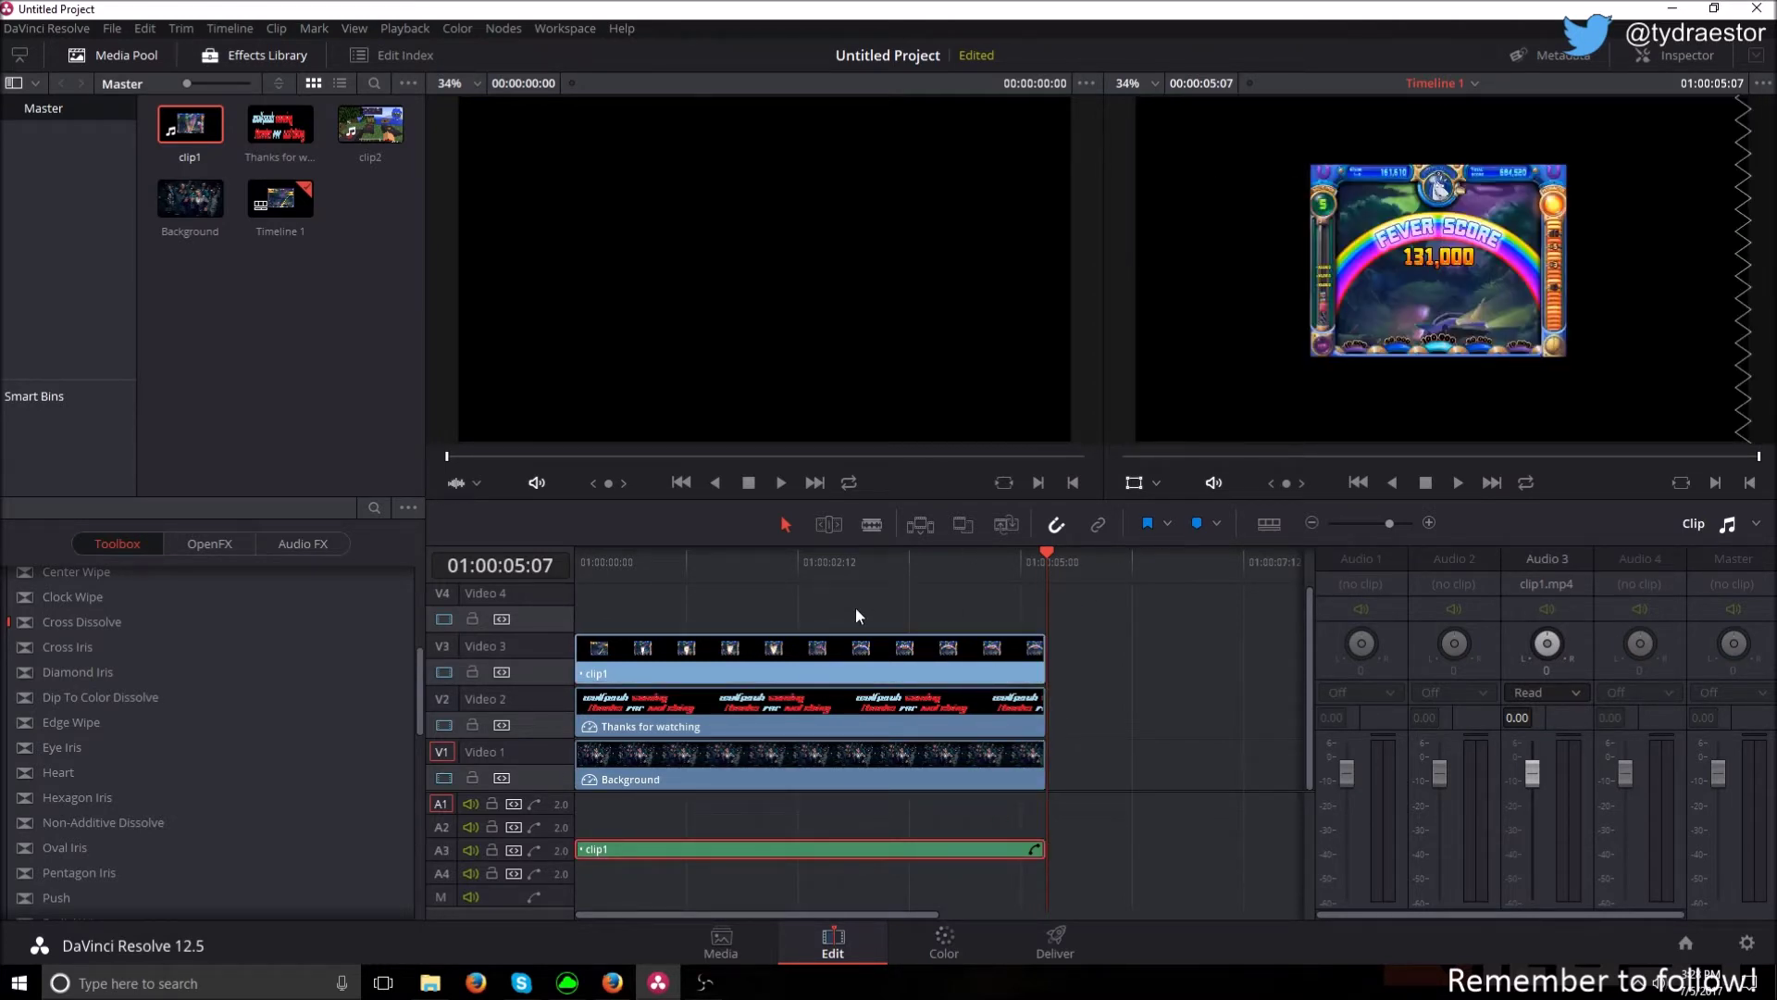
left_click(780, 659)
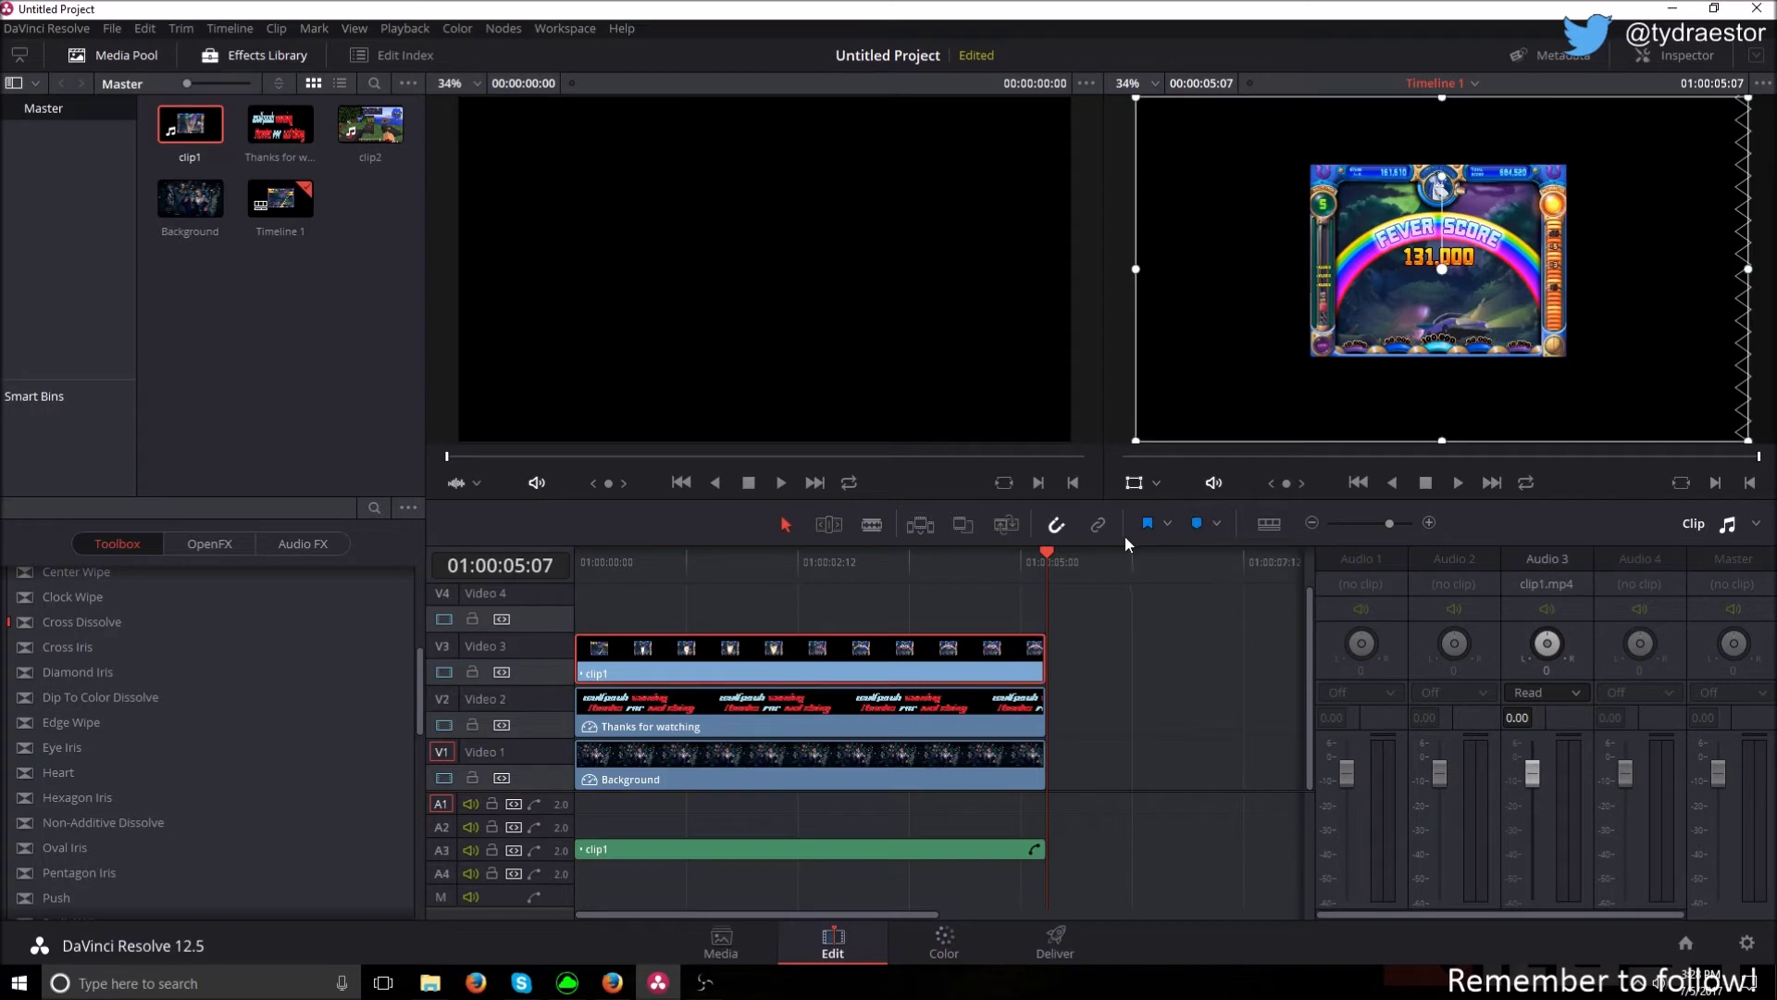
left_click(1149, 725)
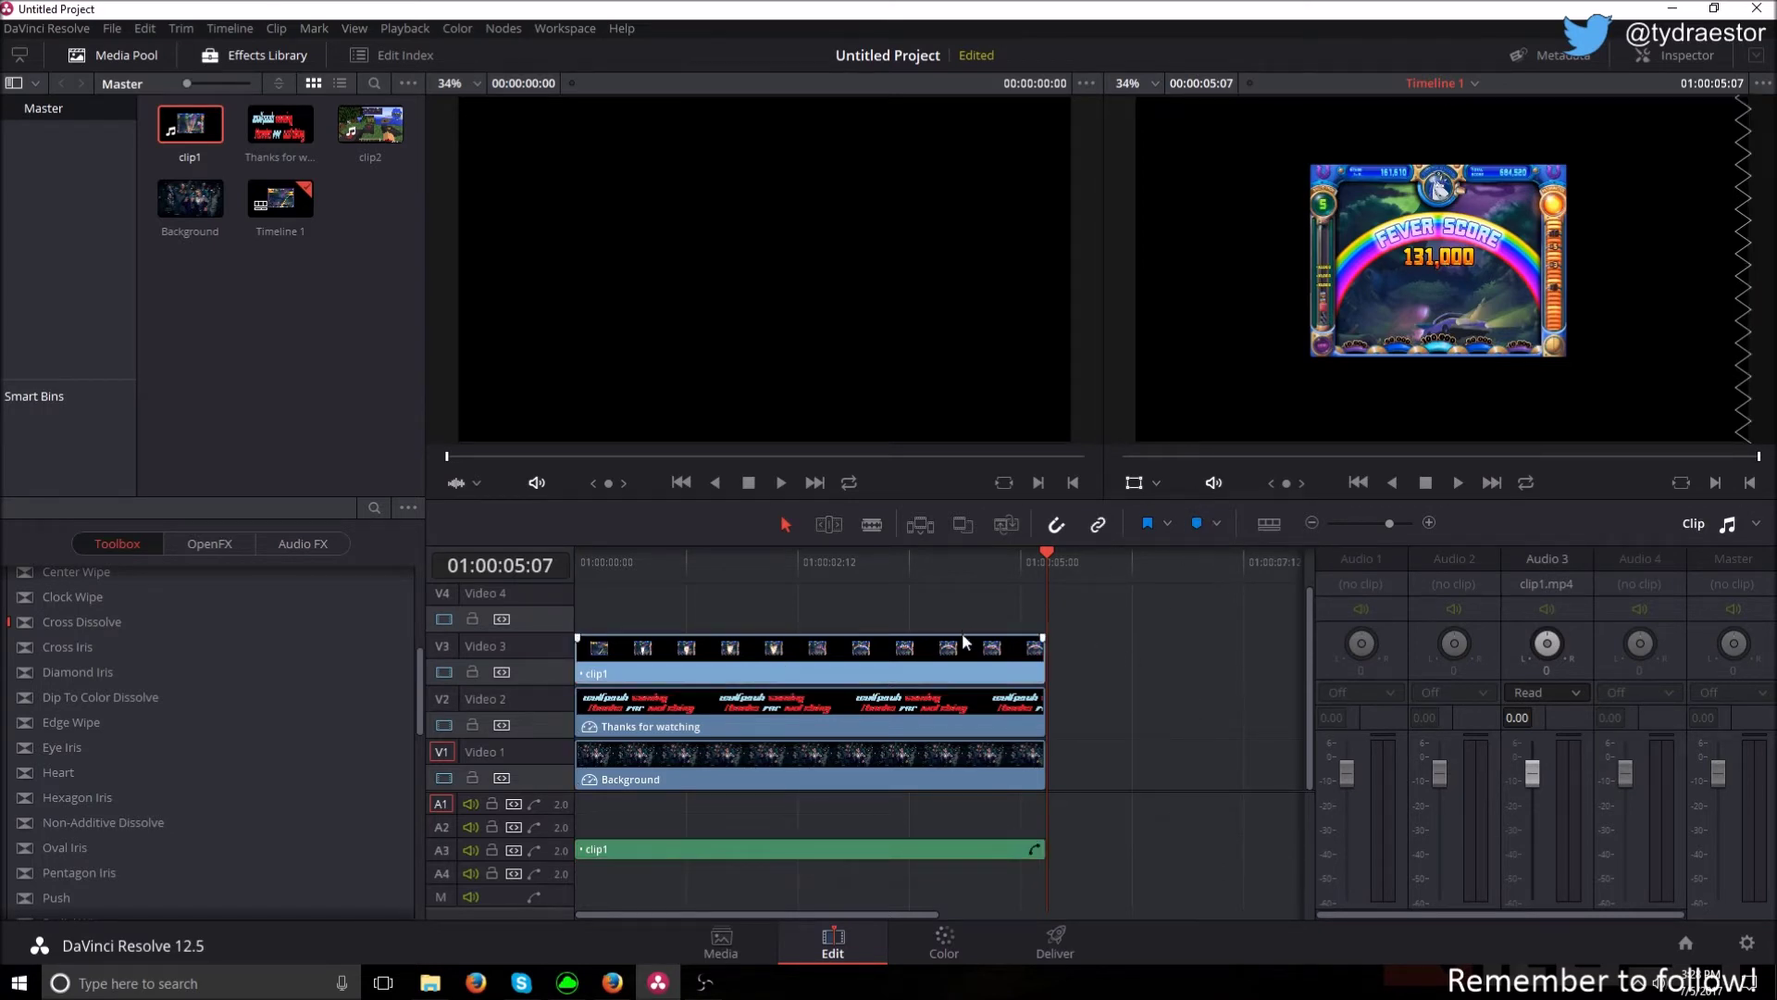
left_click(912, 655)
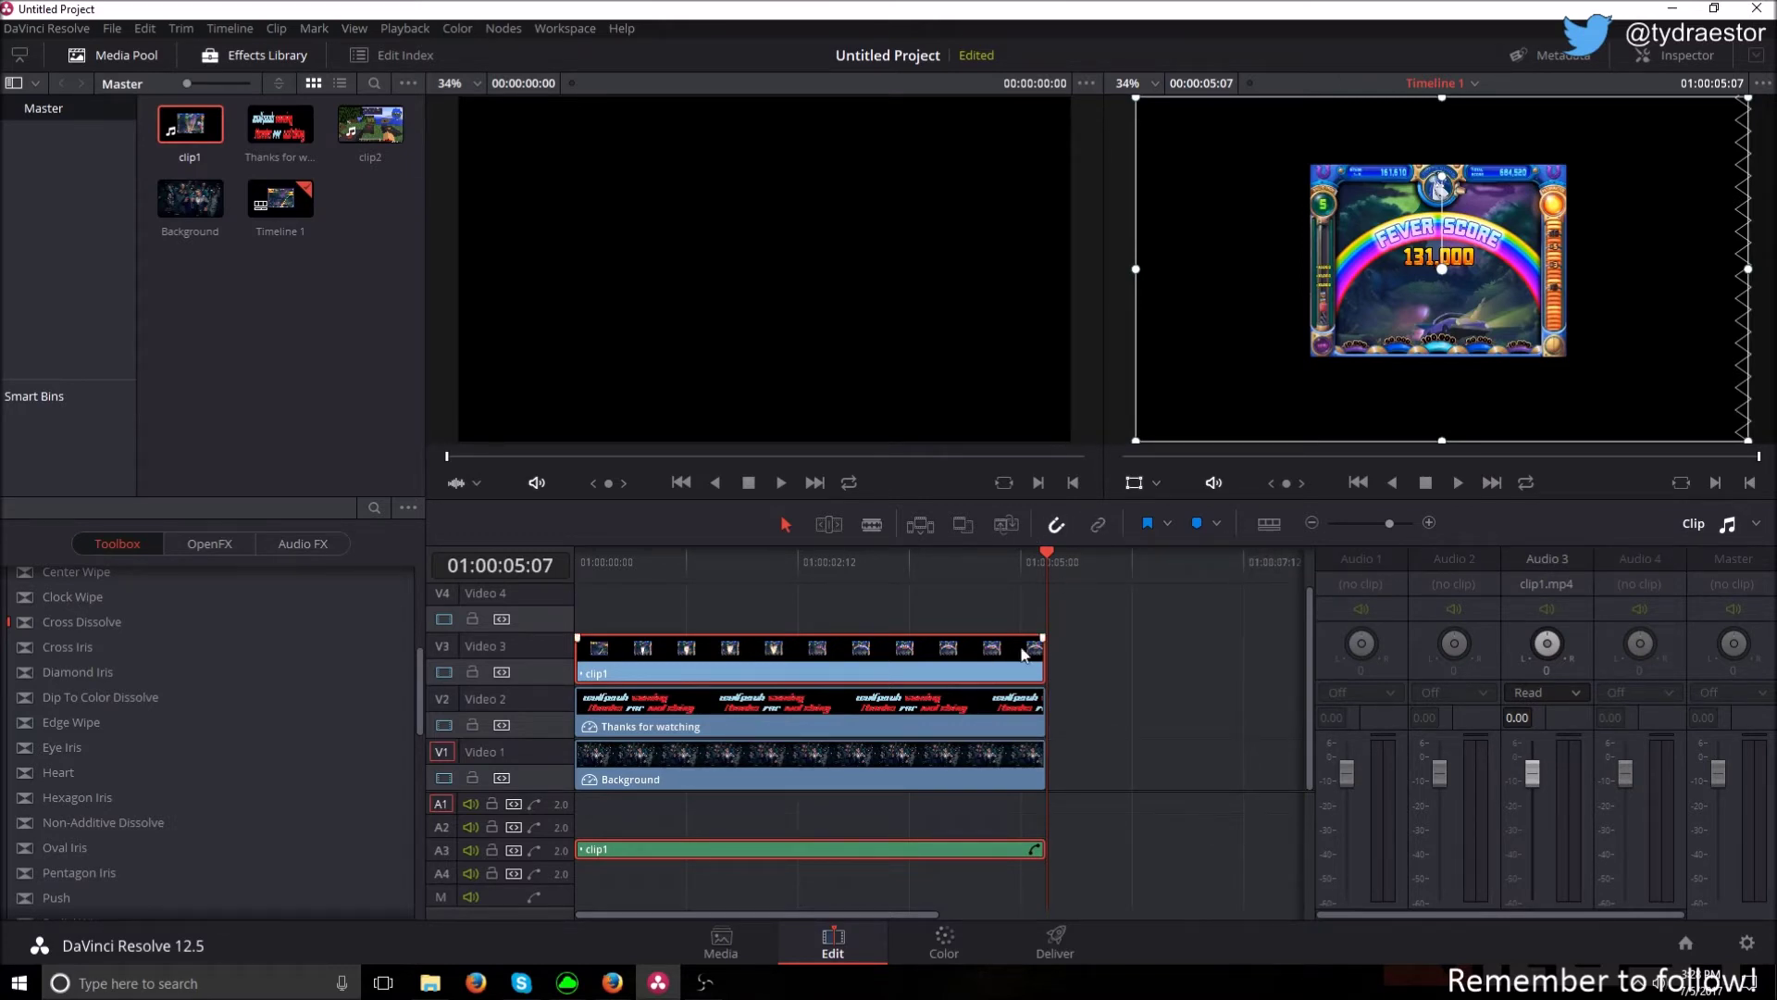
left_click(980, 723)
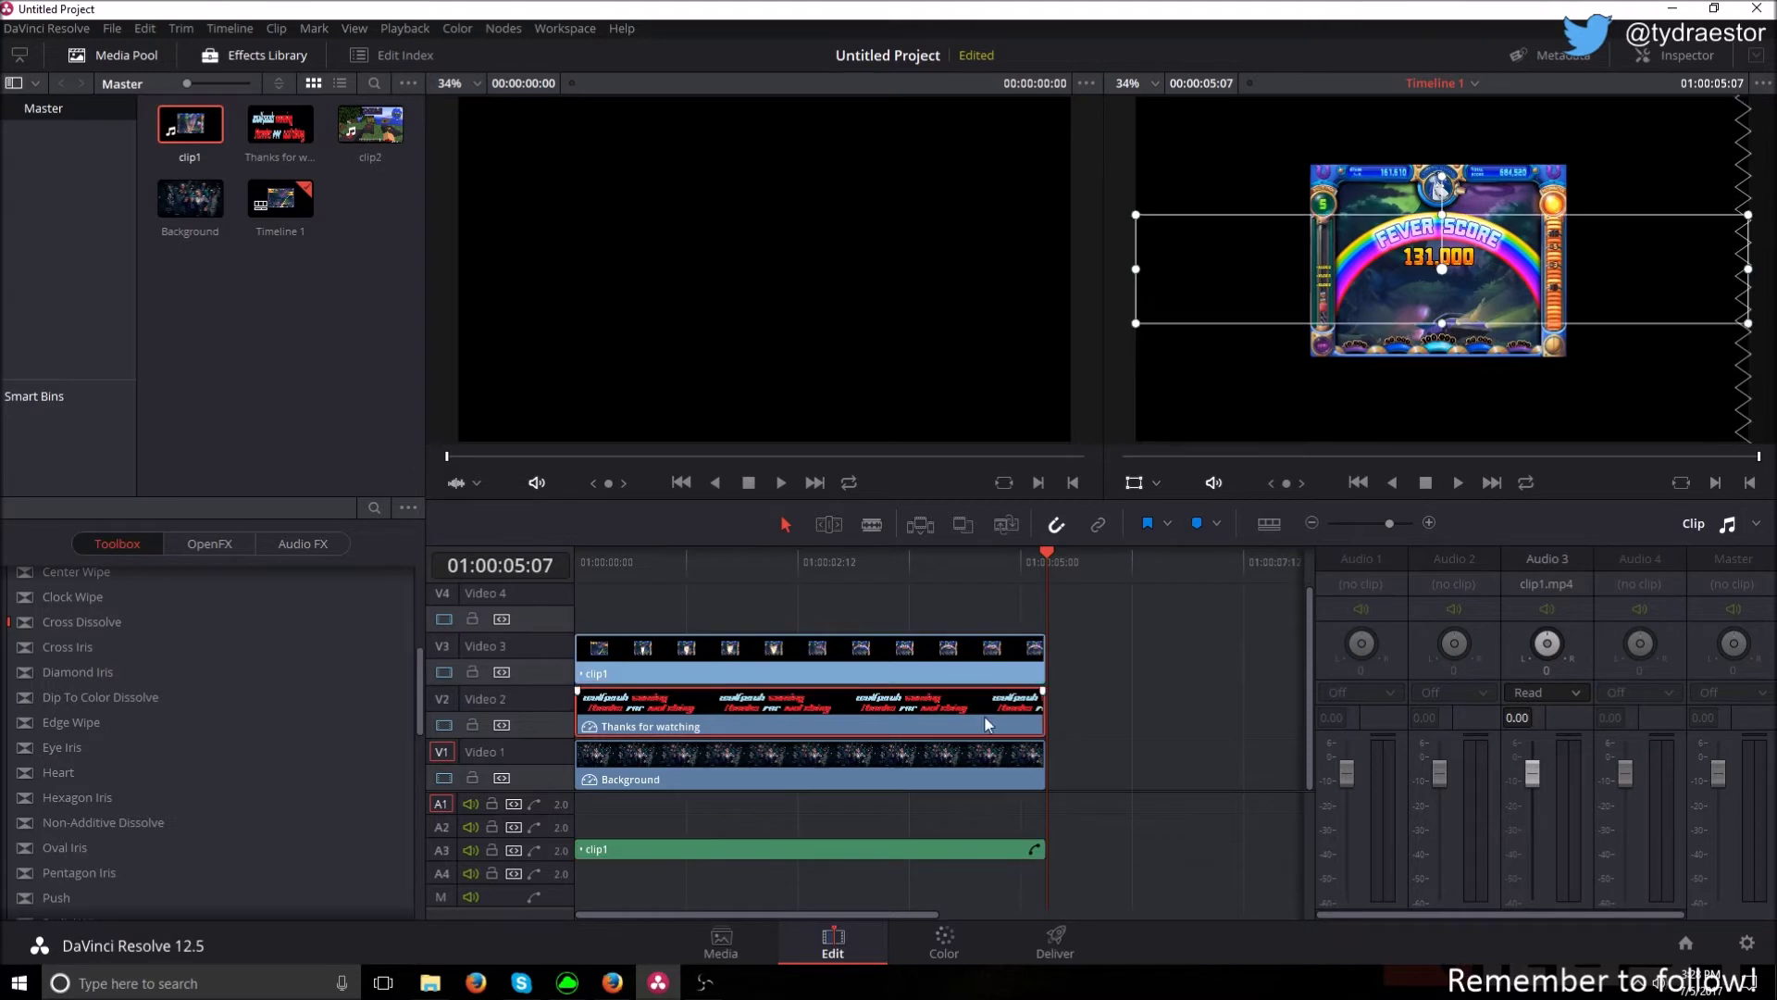
left_click(912, 664)
left_click_drag(1020, 869, 907, 818)
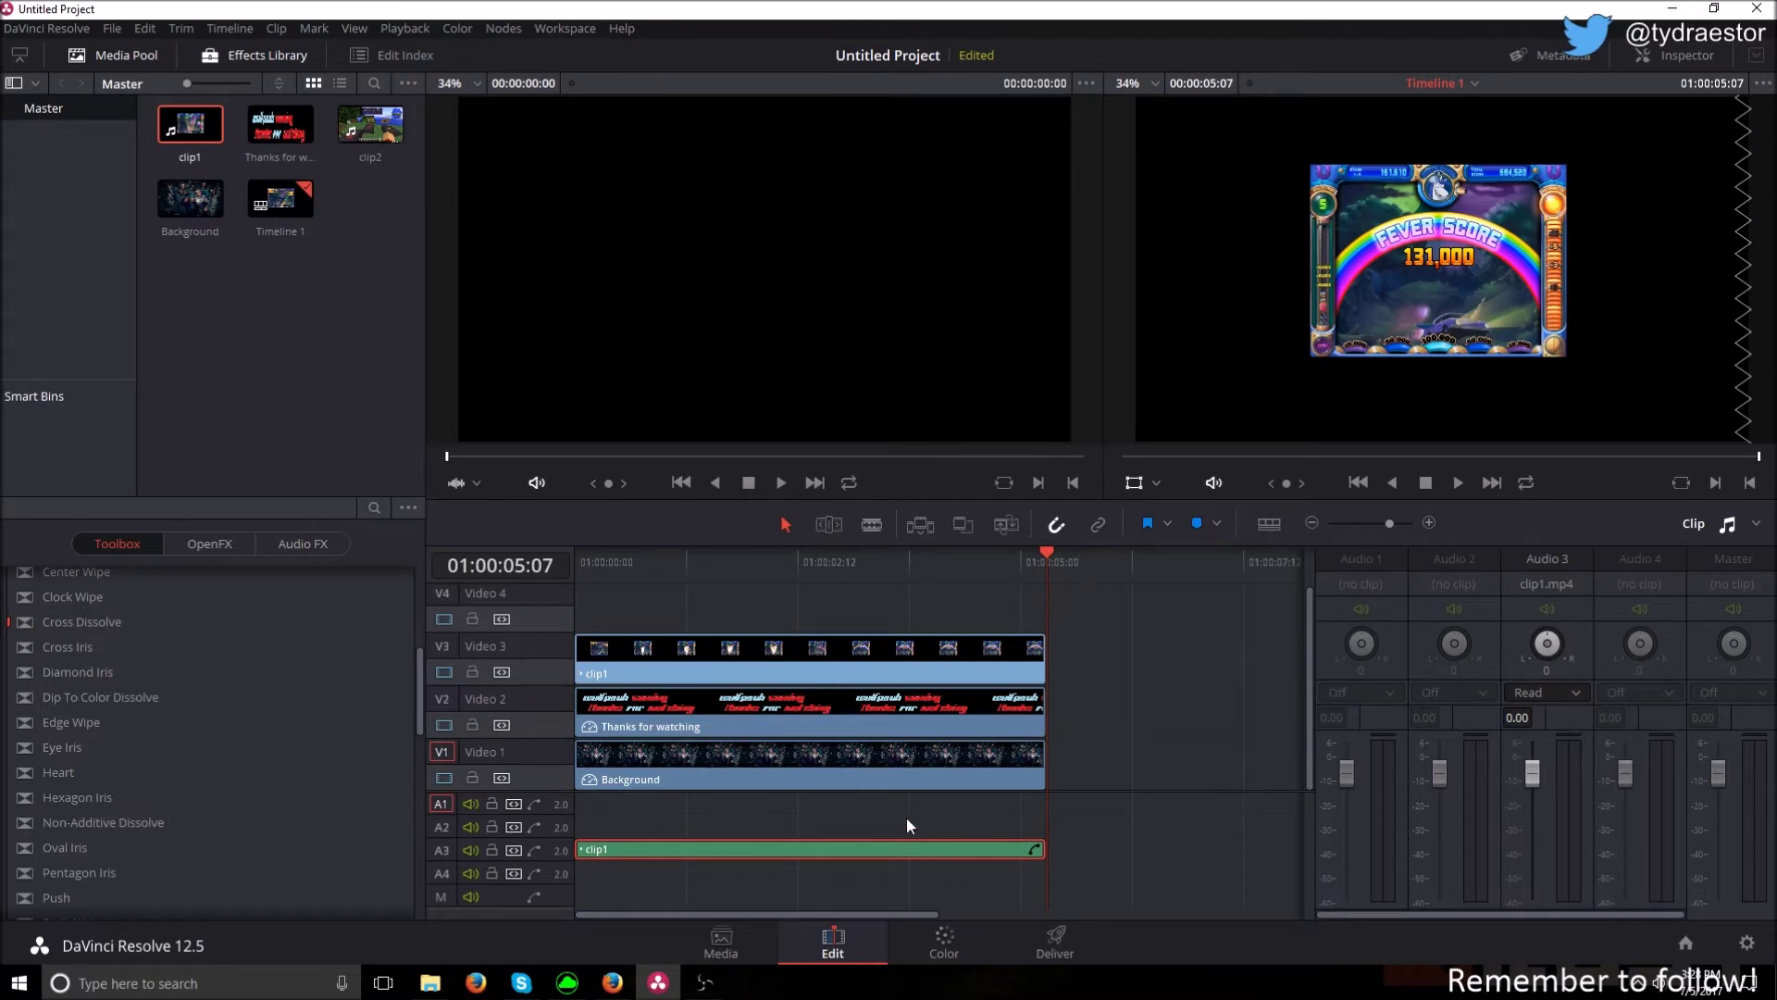
key("Delete")
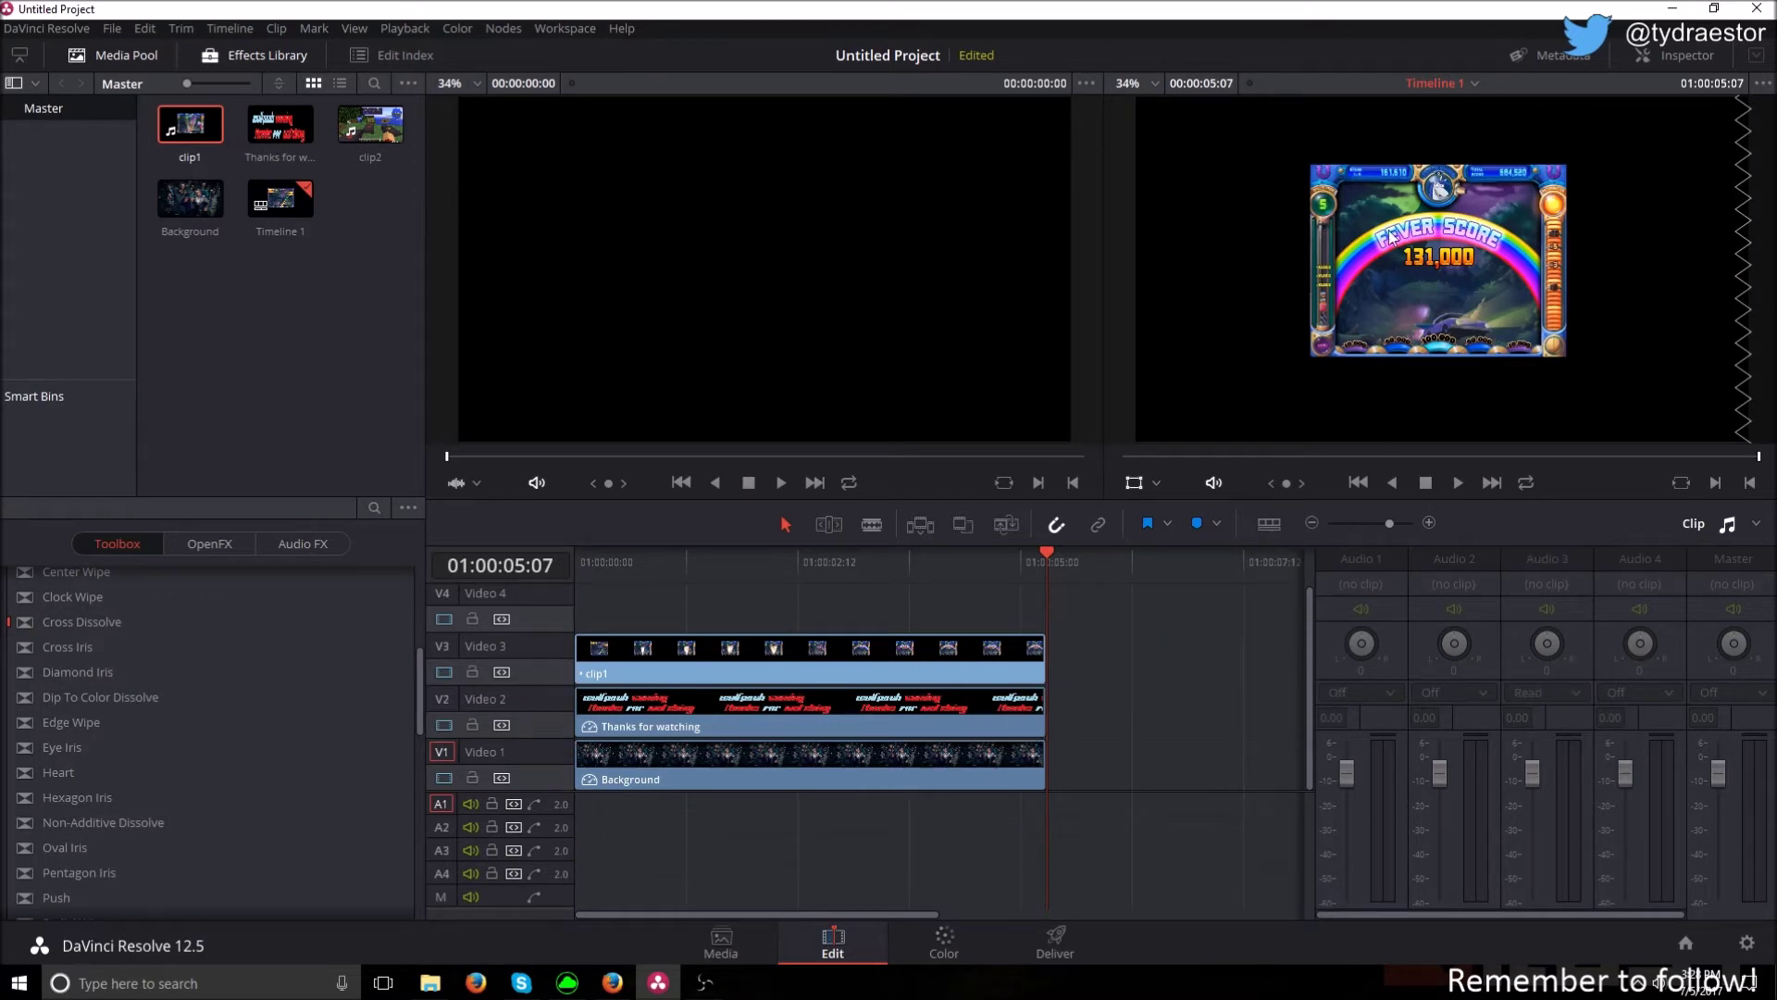
- Scale clip1 down into a small inset using the viewer's transform handles
left_click(626, 662)
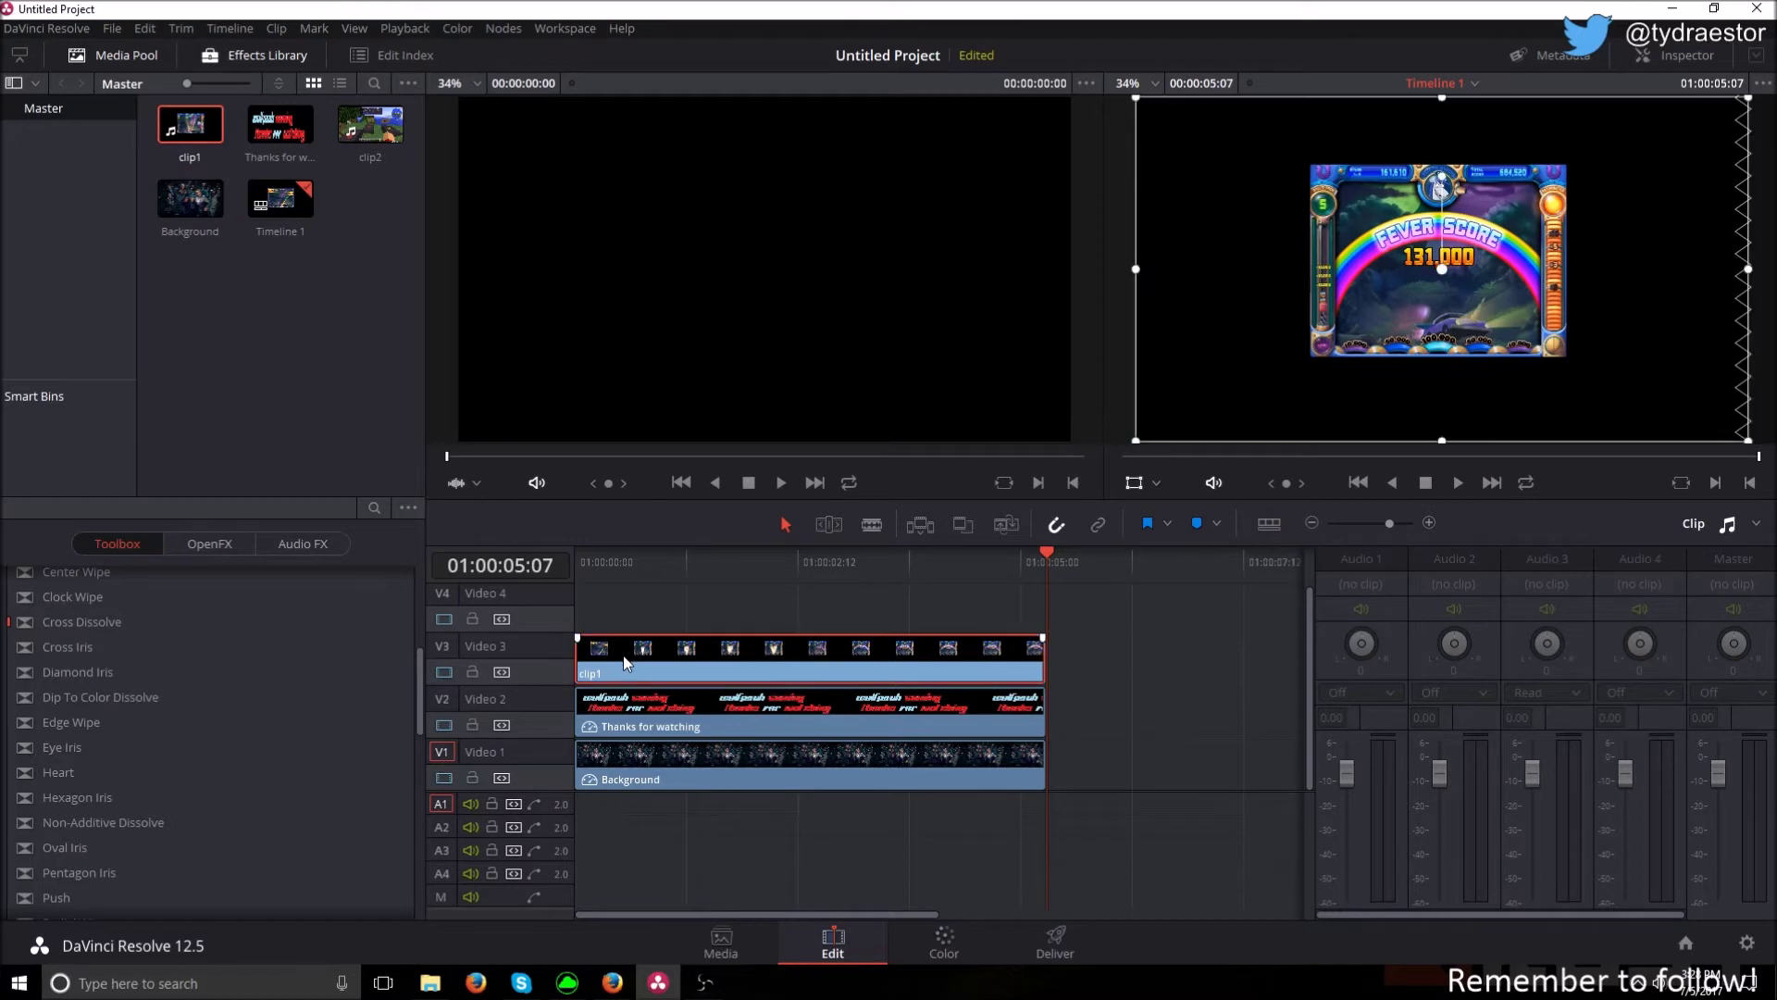
left_click(1133, 484)
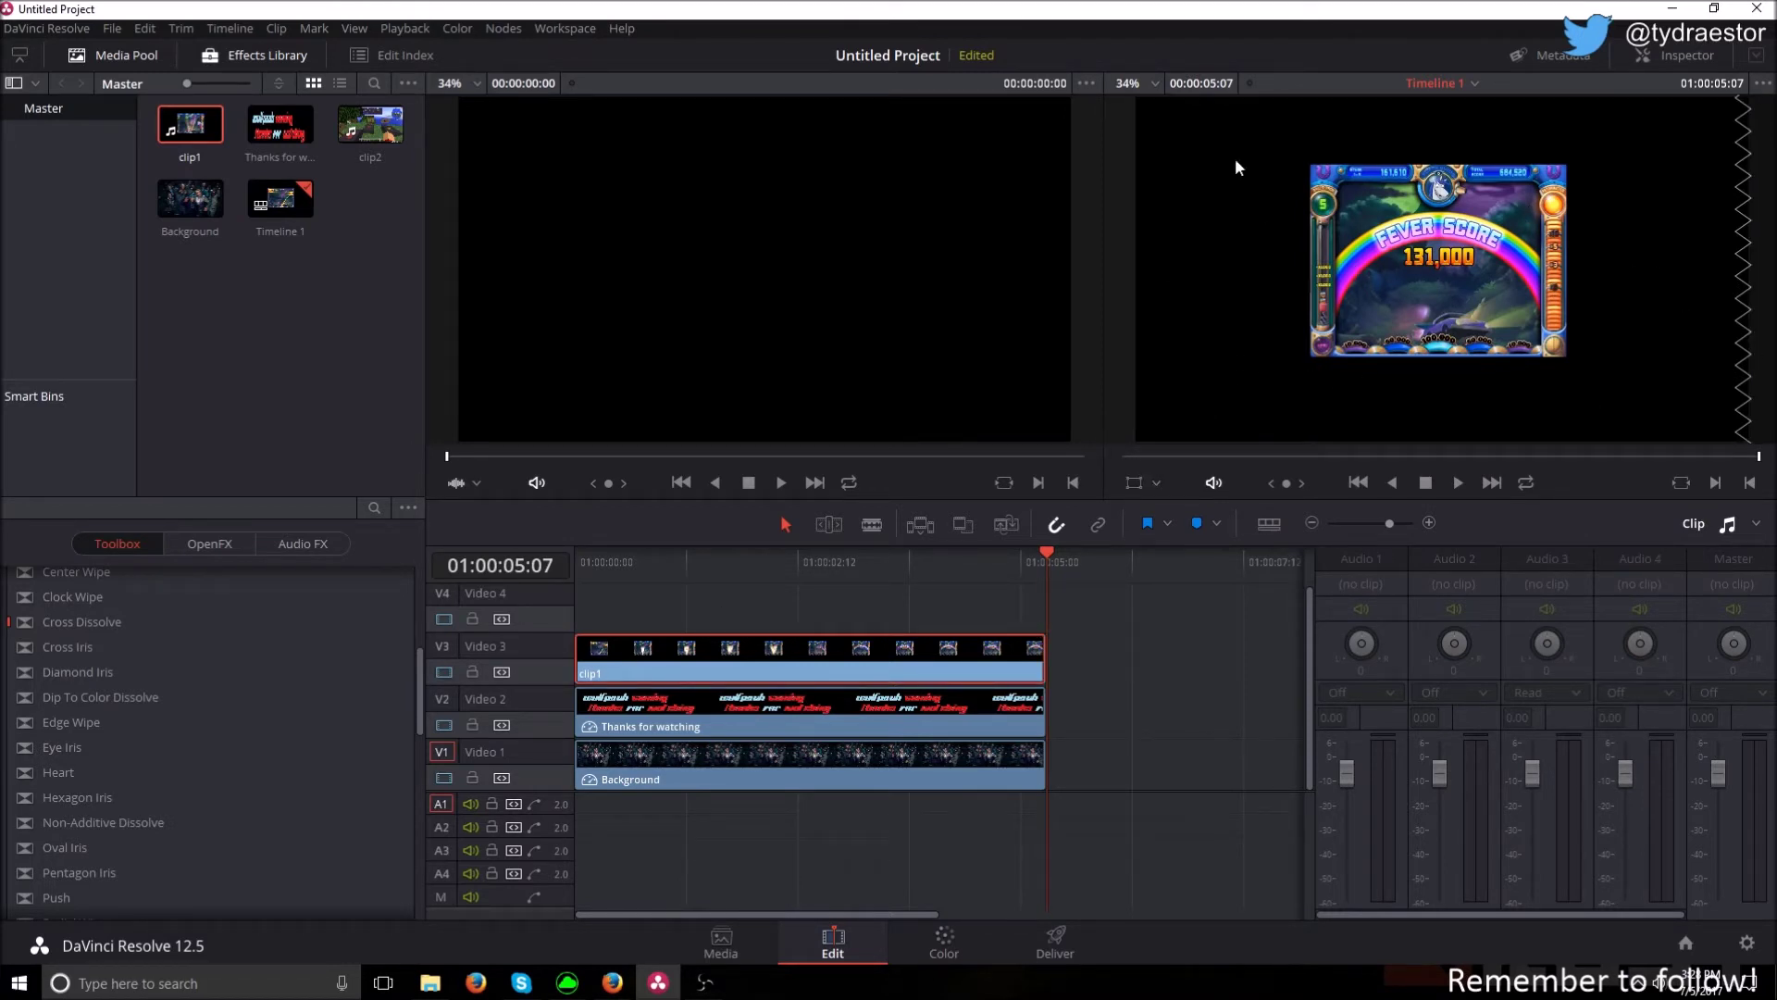
left_click(1127, 491)
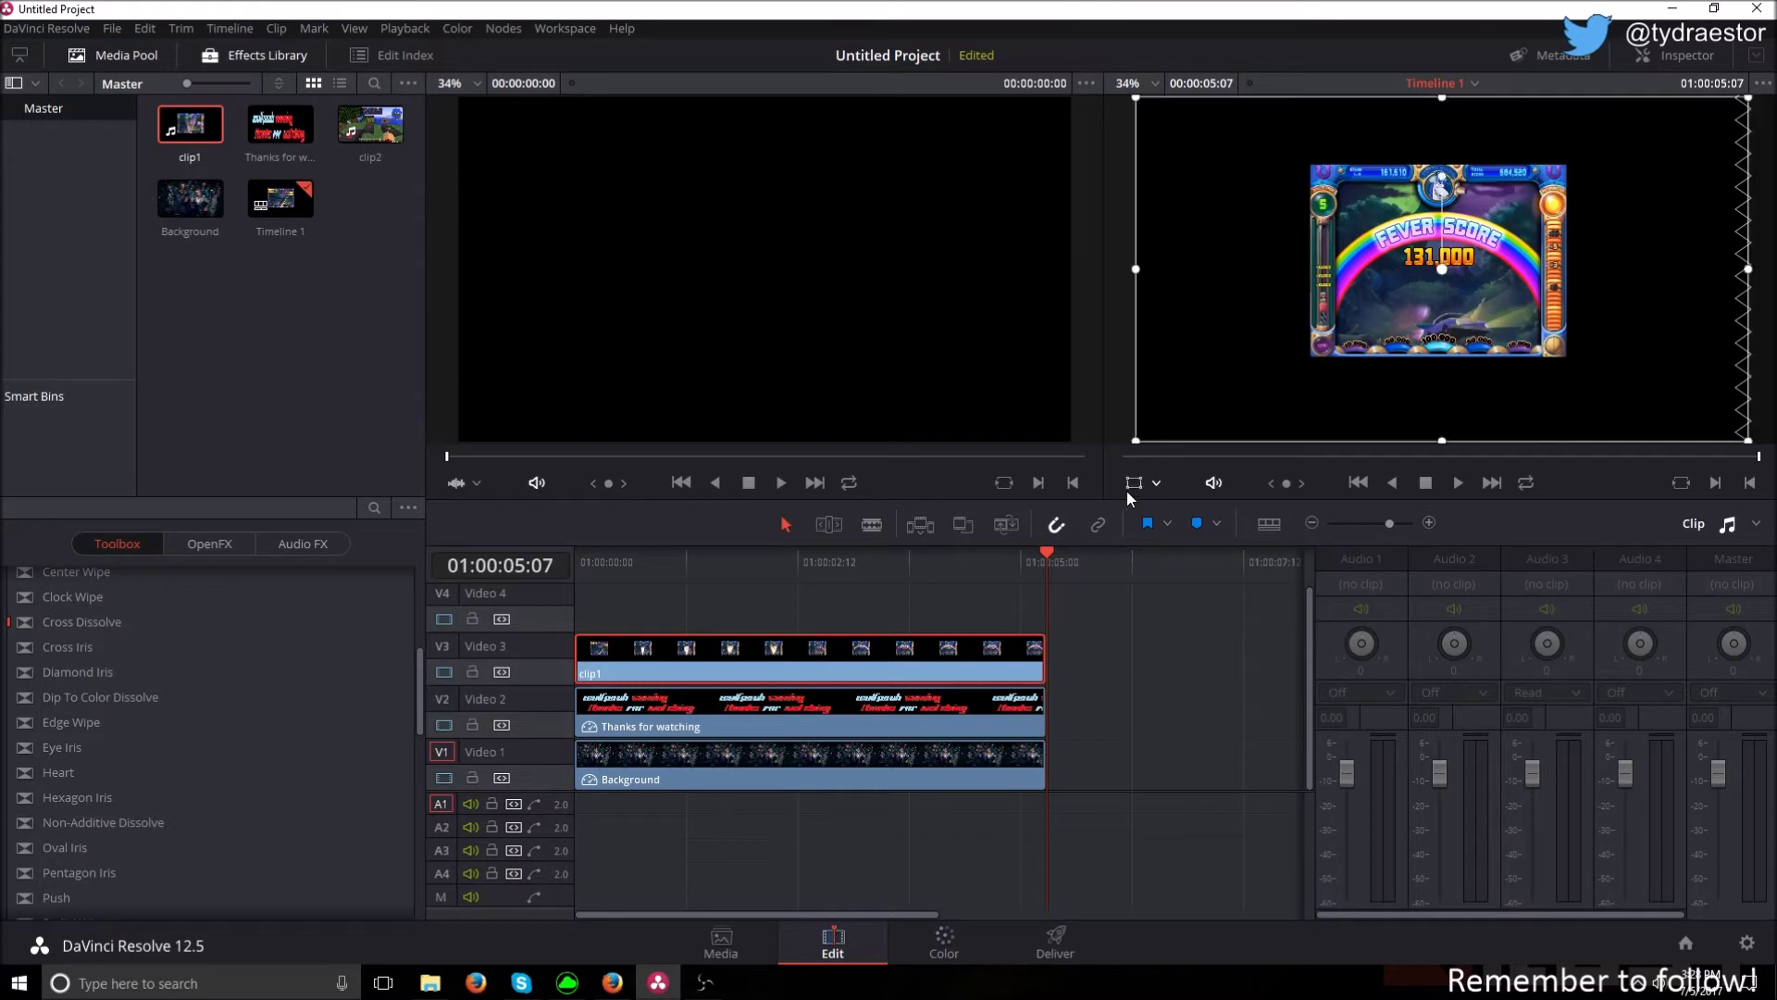
left_click_drag(1137, 442, 1212, 357)
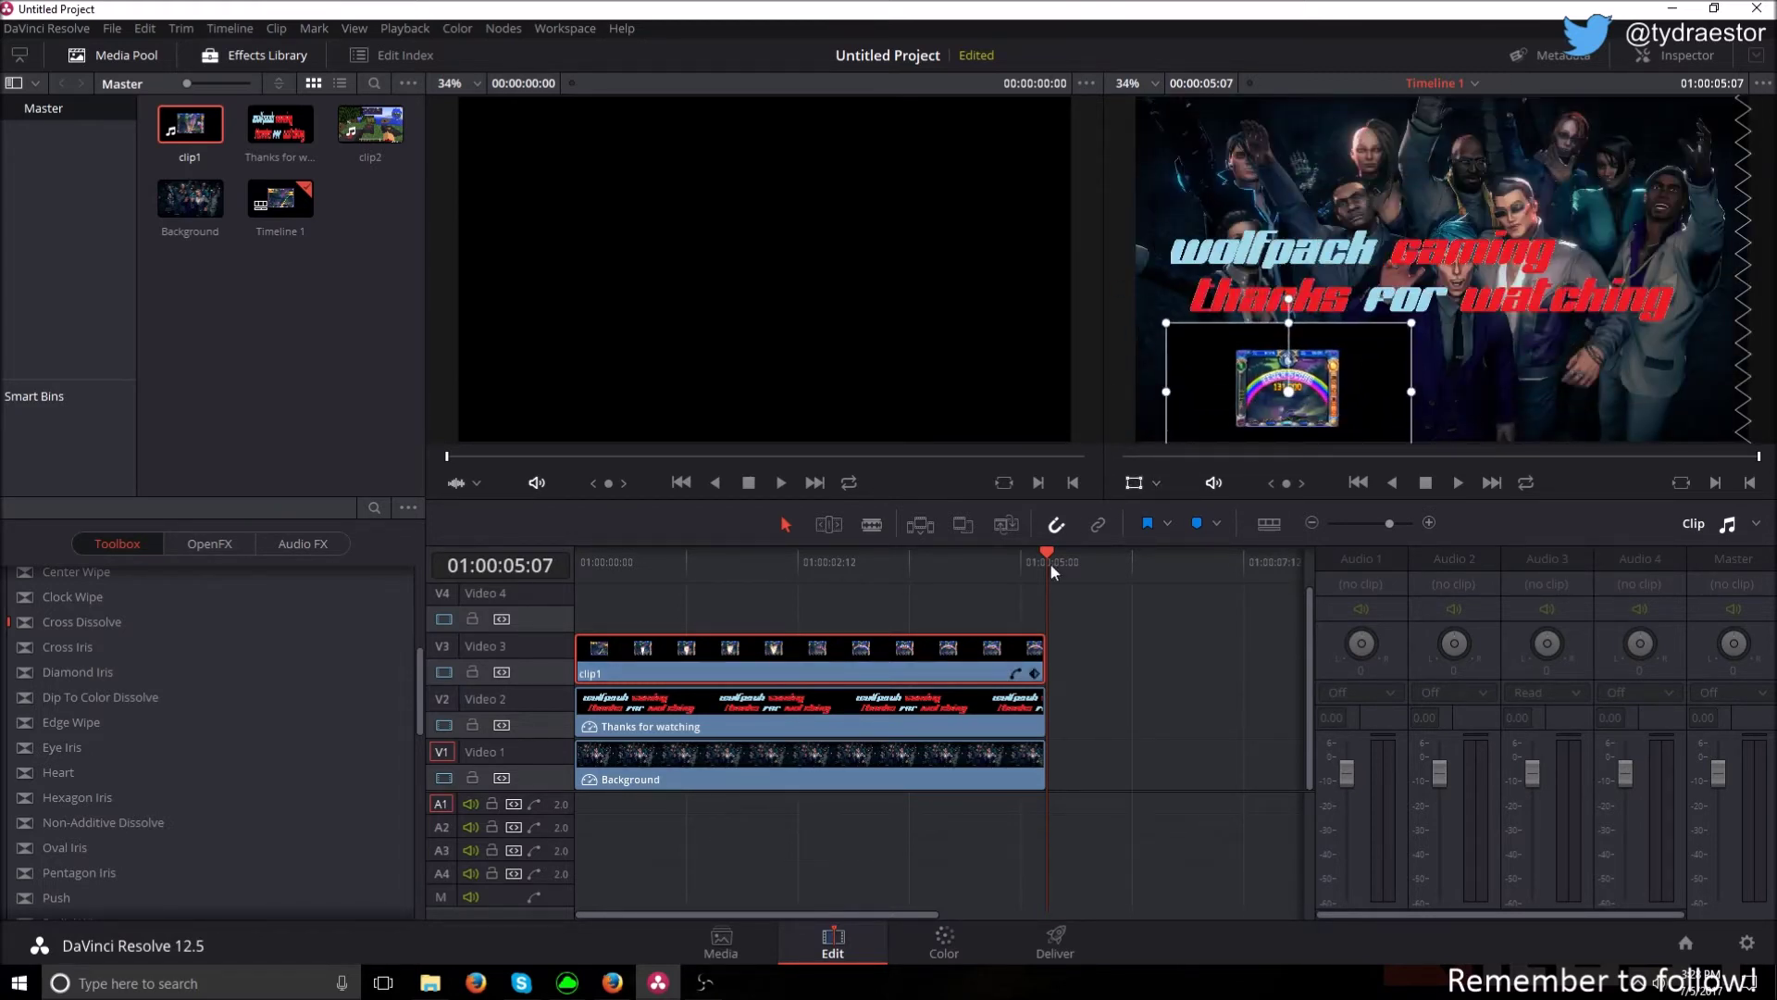
- Raise the title to the top of the frame, nudge clip1's inset up, and add clip2 above
left_click(694, 708)
left_click_drag(1433, 265, 1438, 143)
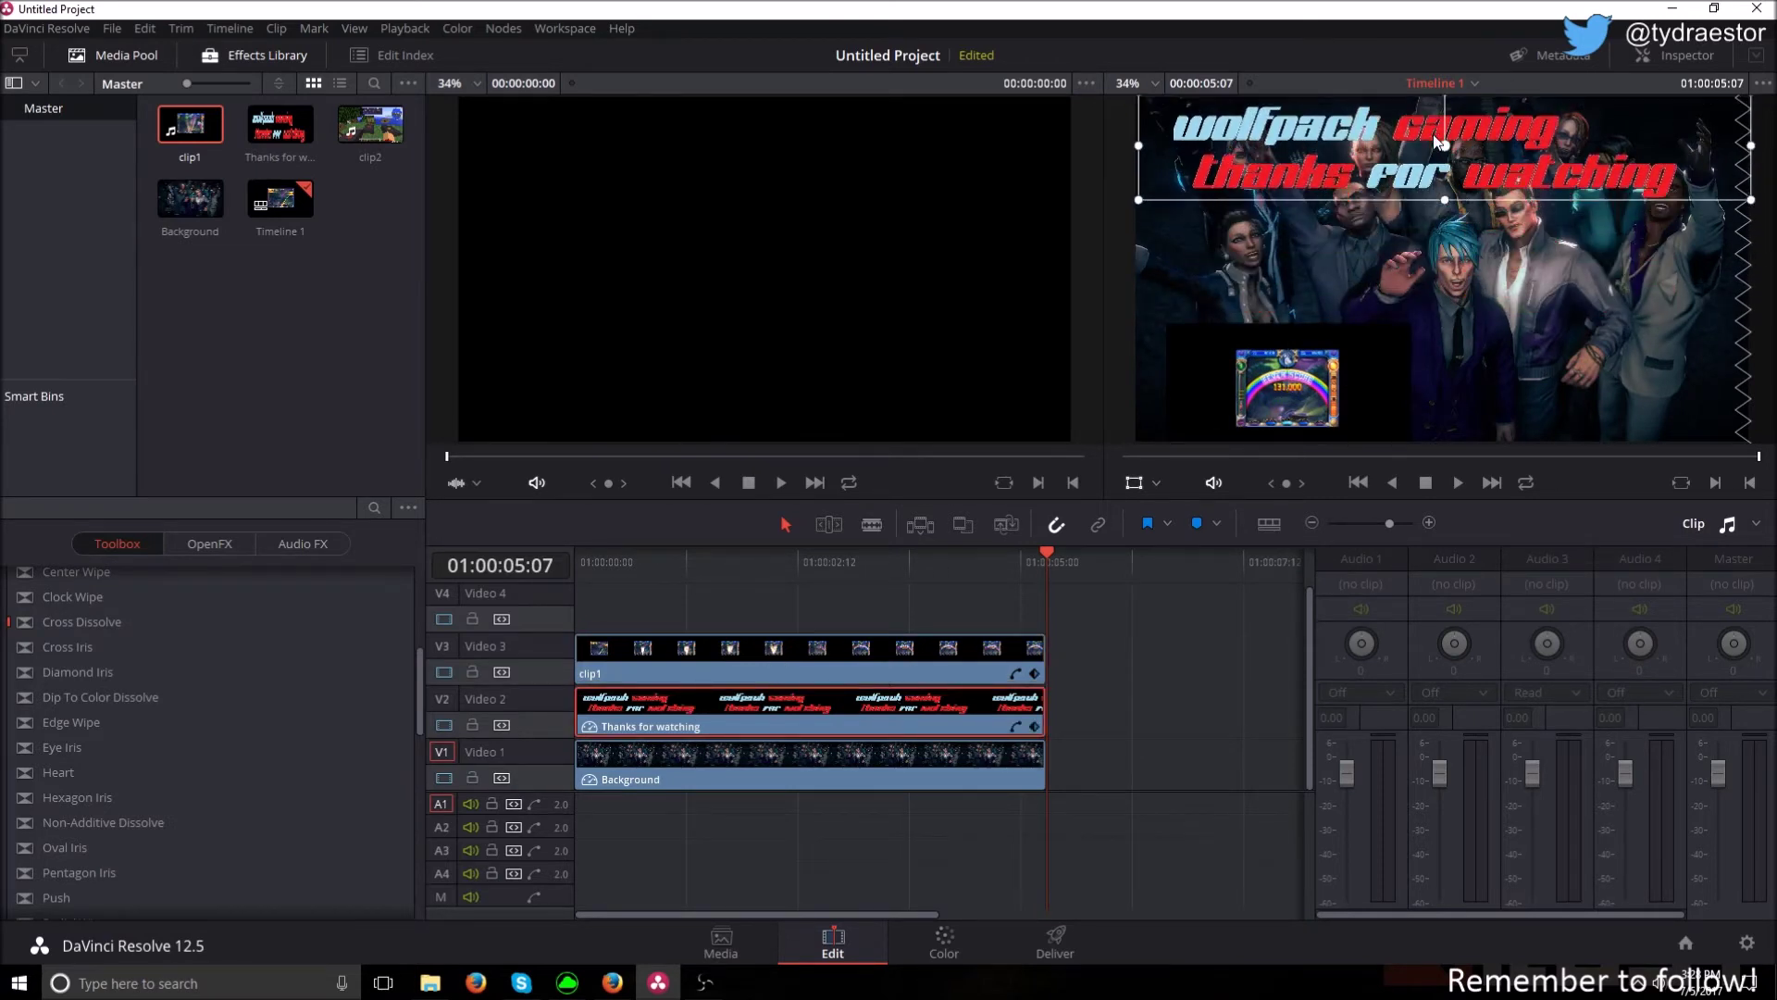
left_click(783, 657)
left_click_drag(1314, 403, 1319, 328)
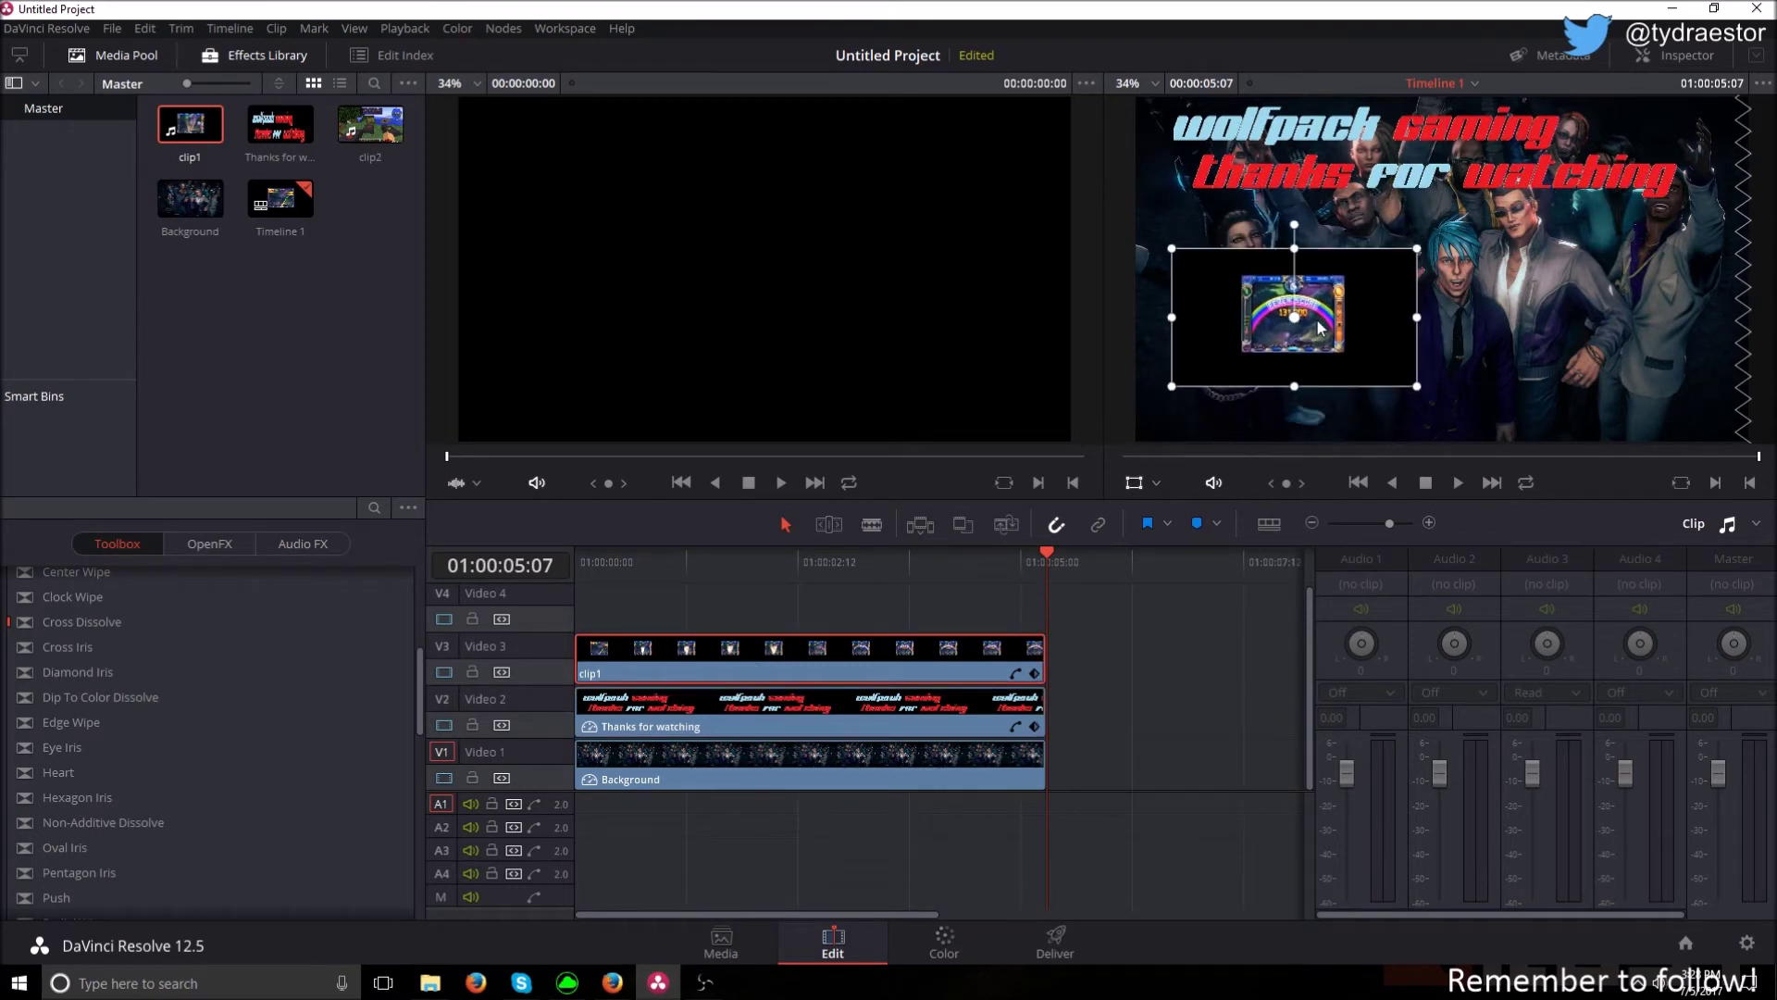
left_click_drag(368, 130, 580, 611)
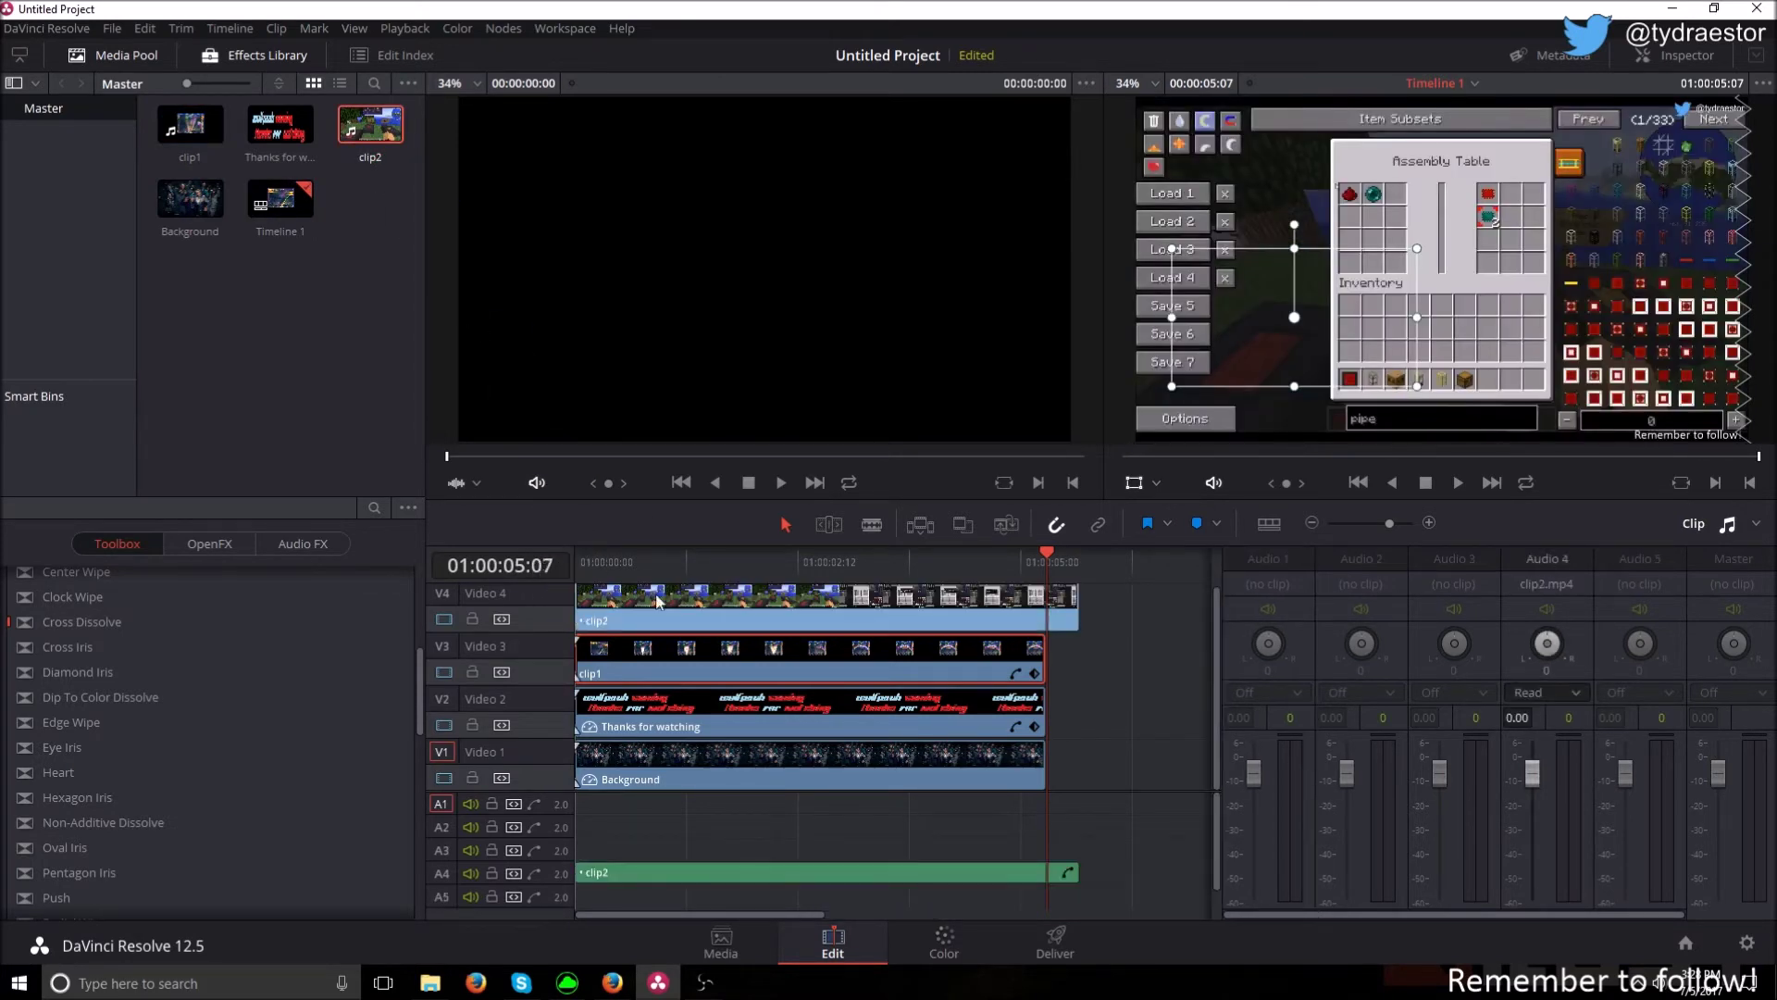
- Trim clip2's end to match the other clips and delete its A4 audio
left_click_drag(1072, 602, 1046, 603)
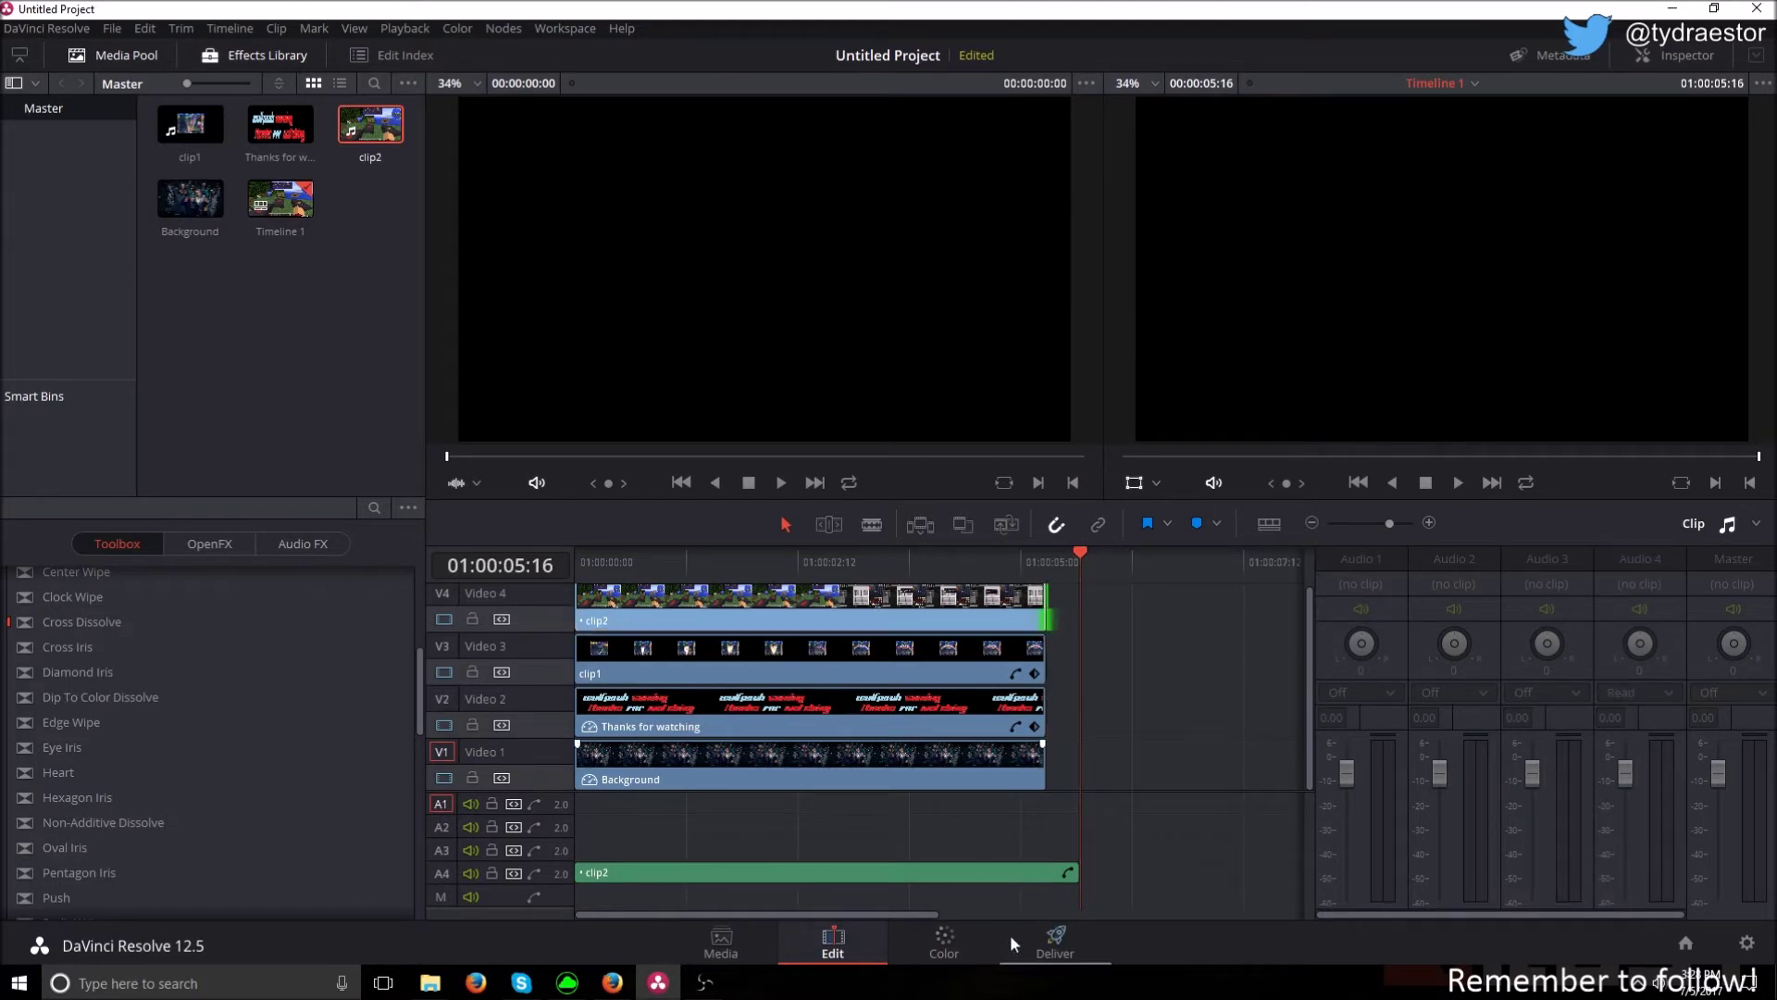
left_click(1054, 877)
key("Delete")
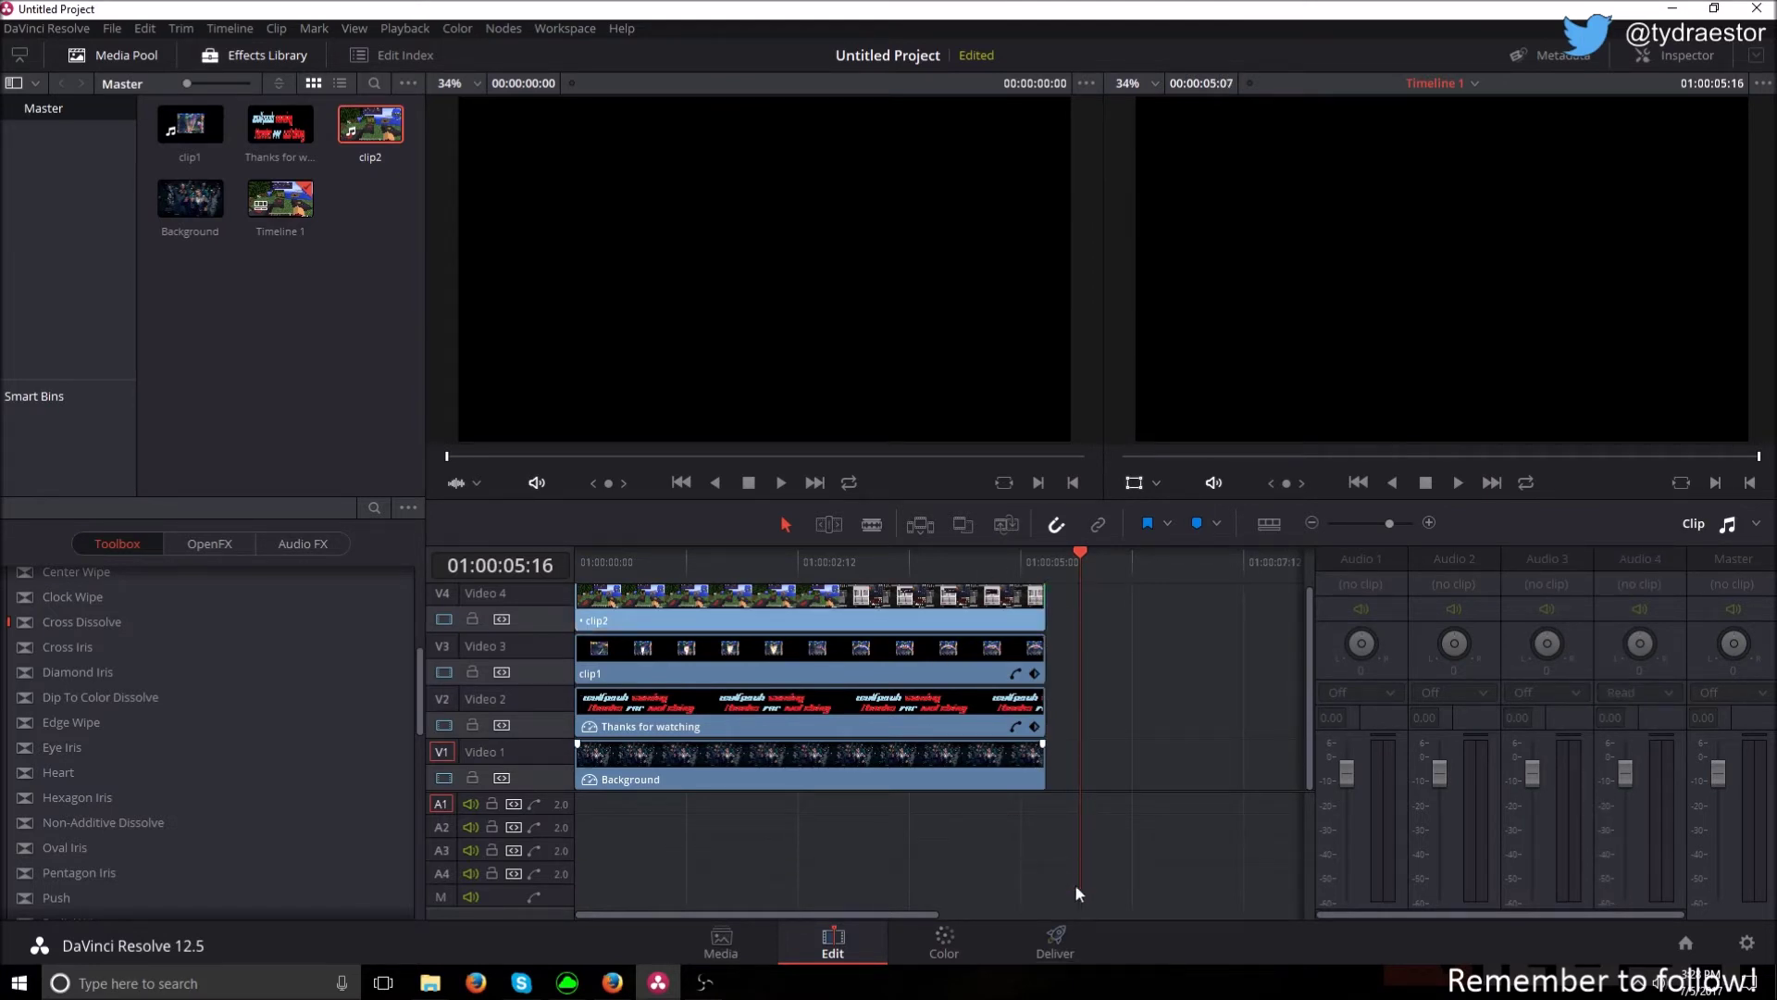
- Scale clip2 down into a small inset and position it on the right beside clip1
left_click(853, 555)
left_click(808, 601)
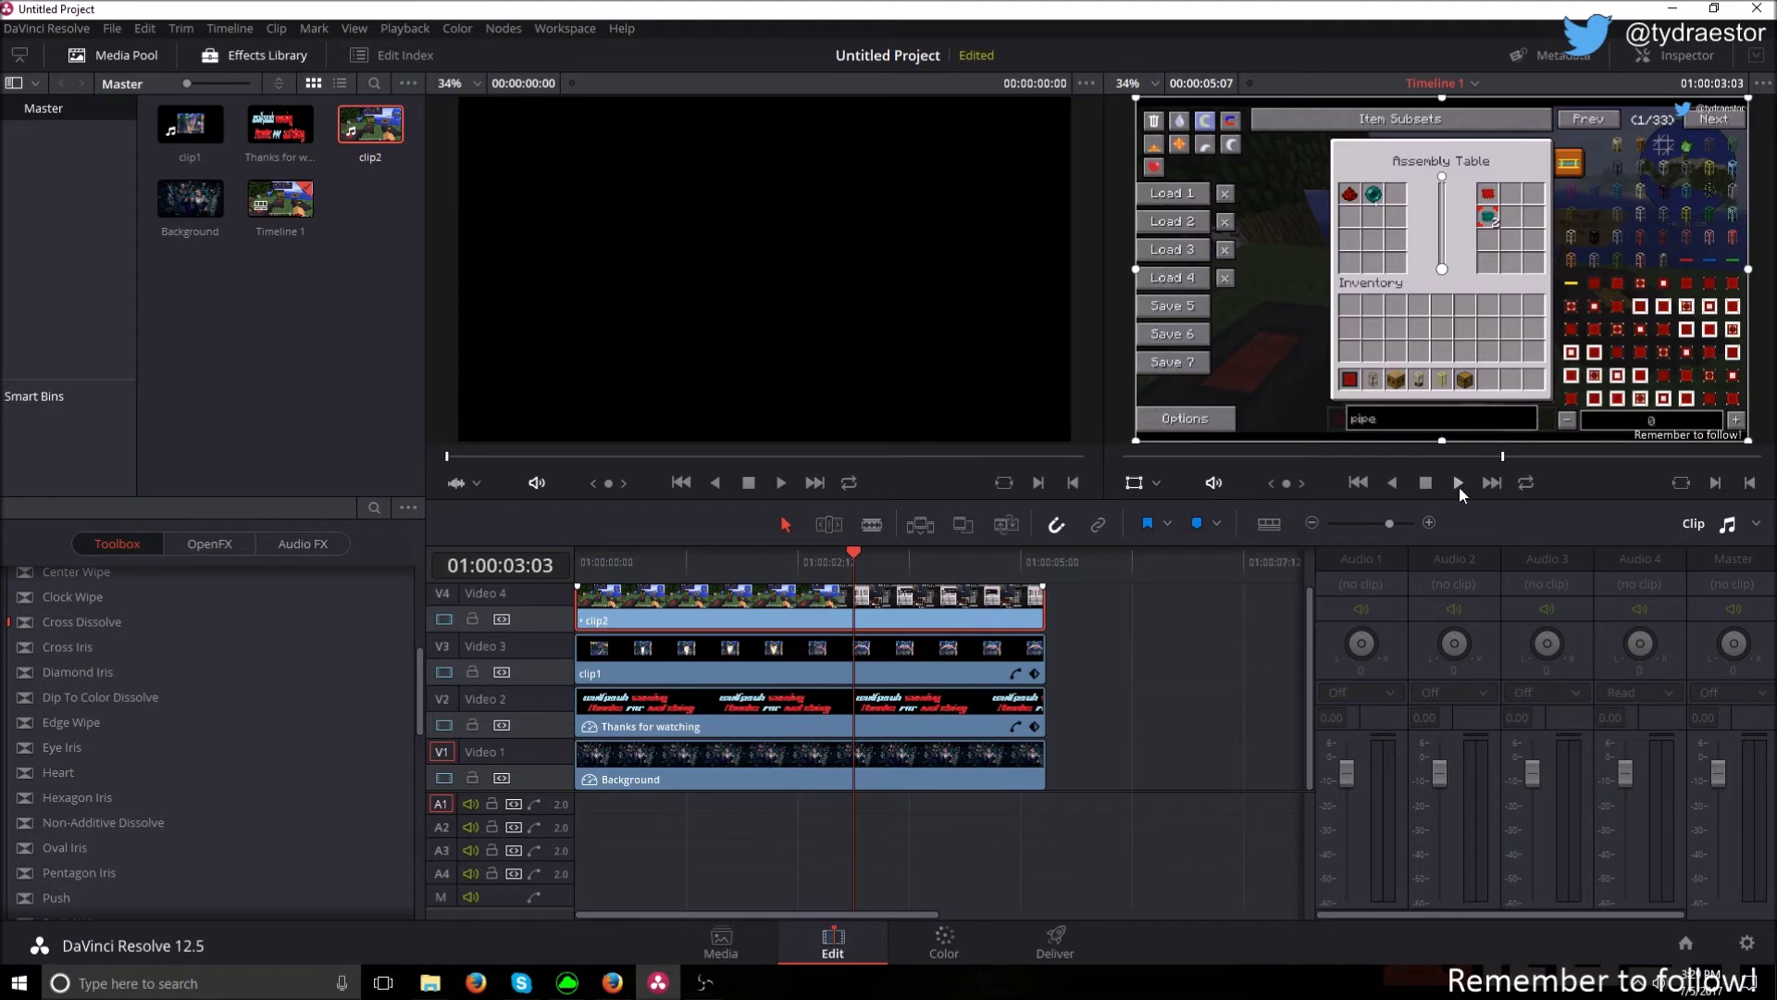
left_click_drag(1440, 453, 1462, 335)
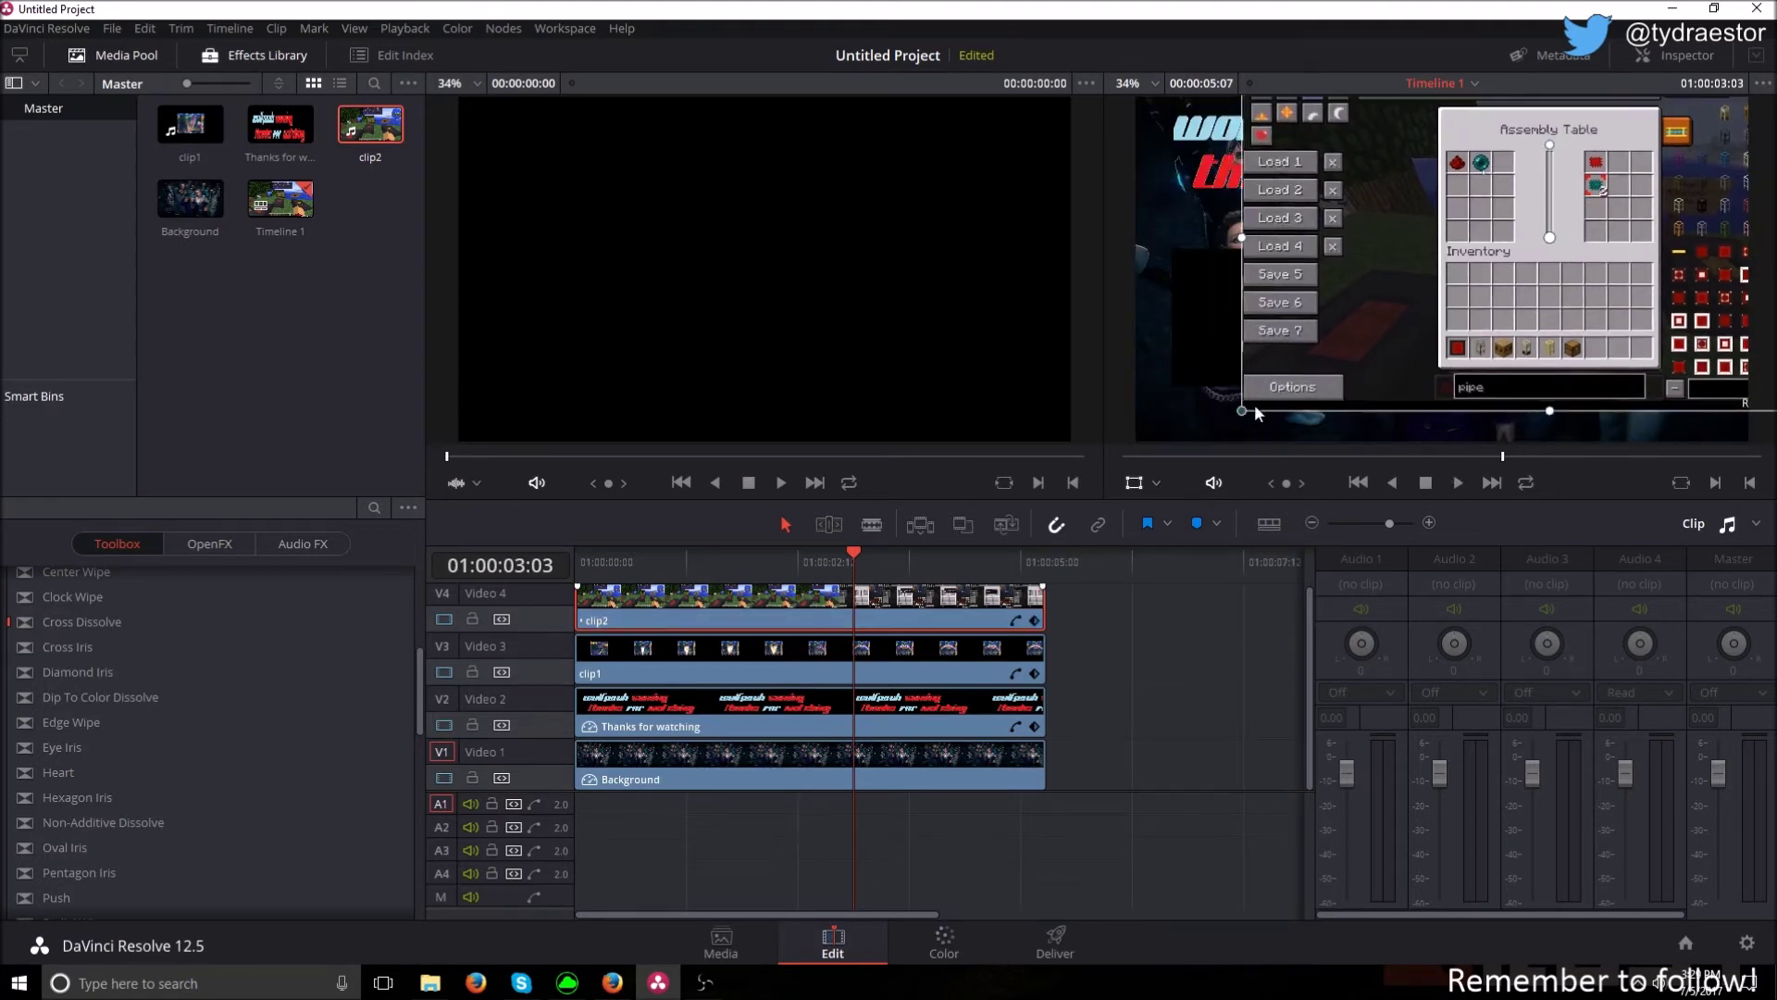
left_click_drag(1270, 420, 1468, 370)
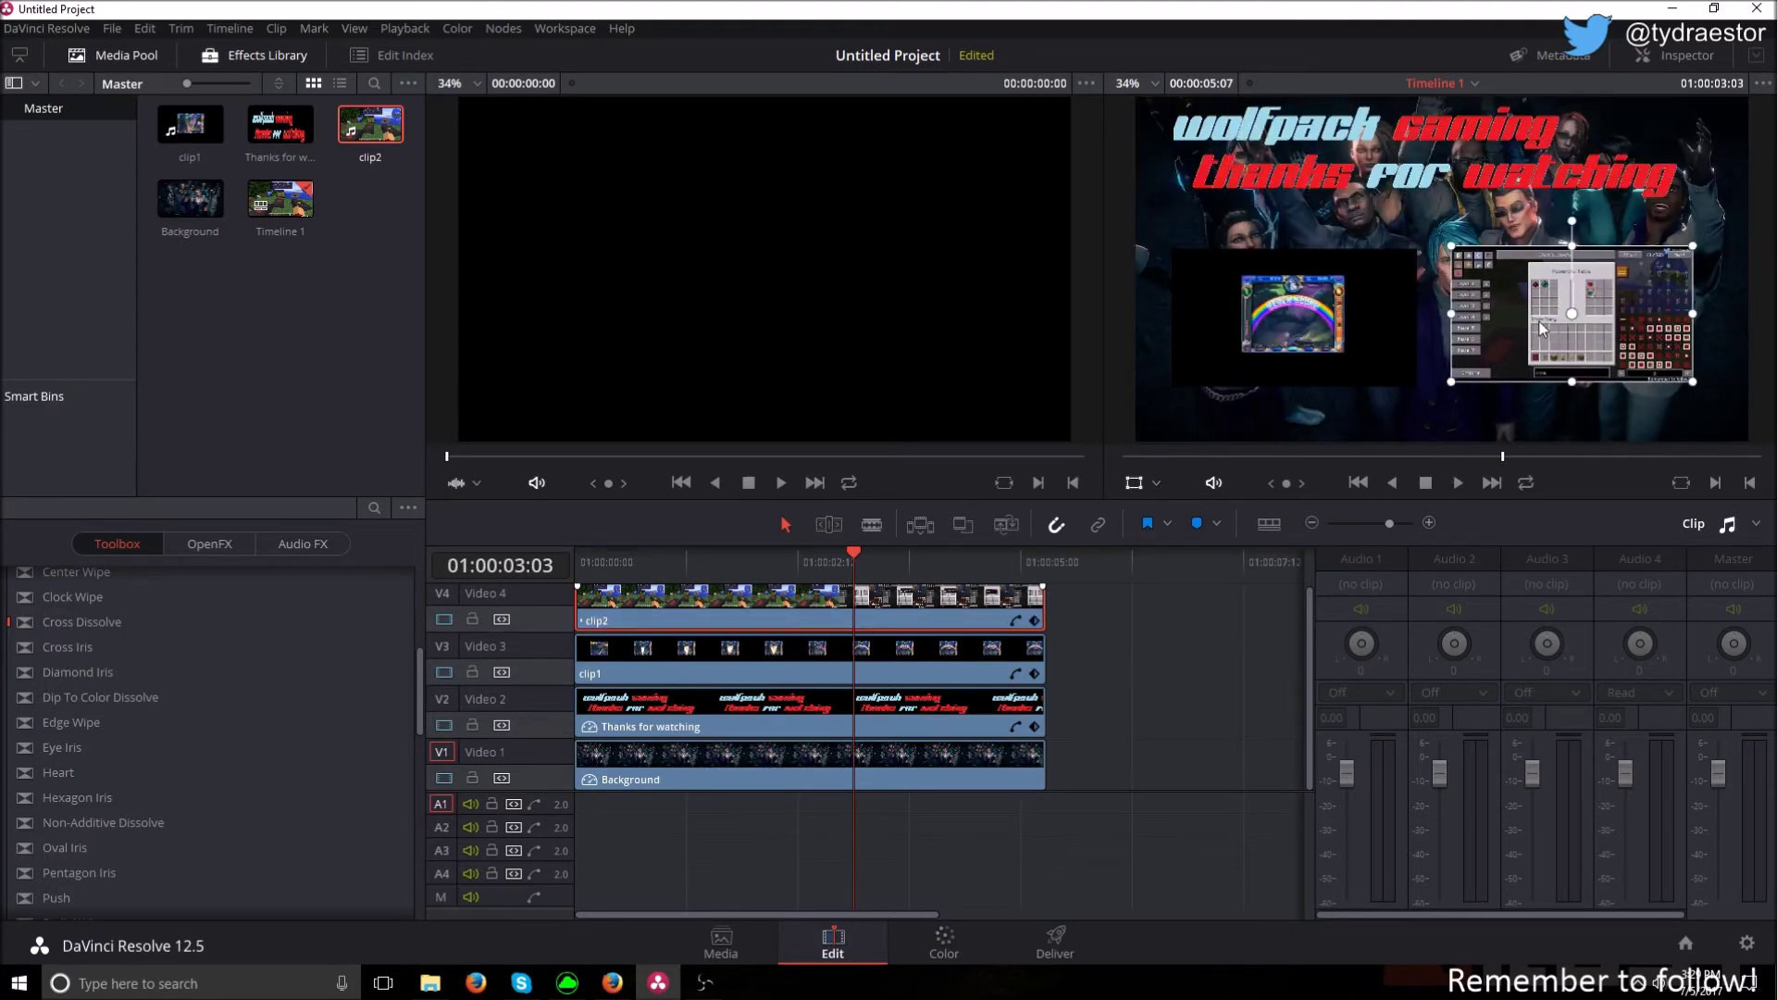
left_click_drag(1693, 384, 1705, 391)
left_click_drag(1586, 339, 1608, 343)
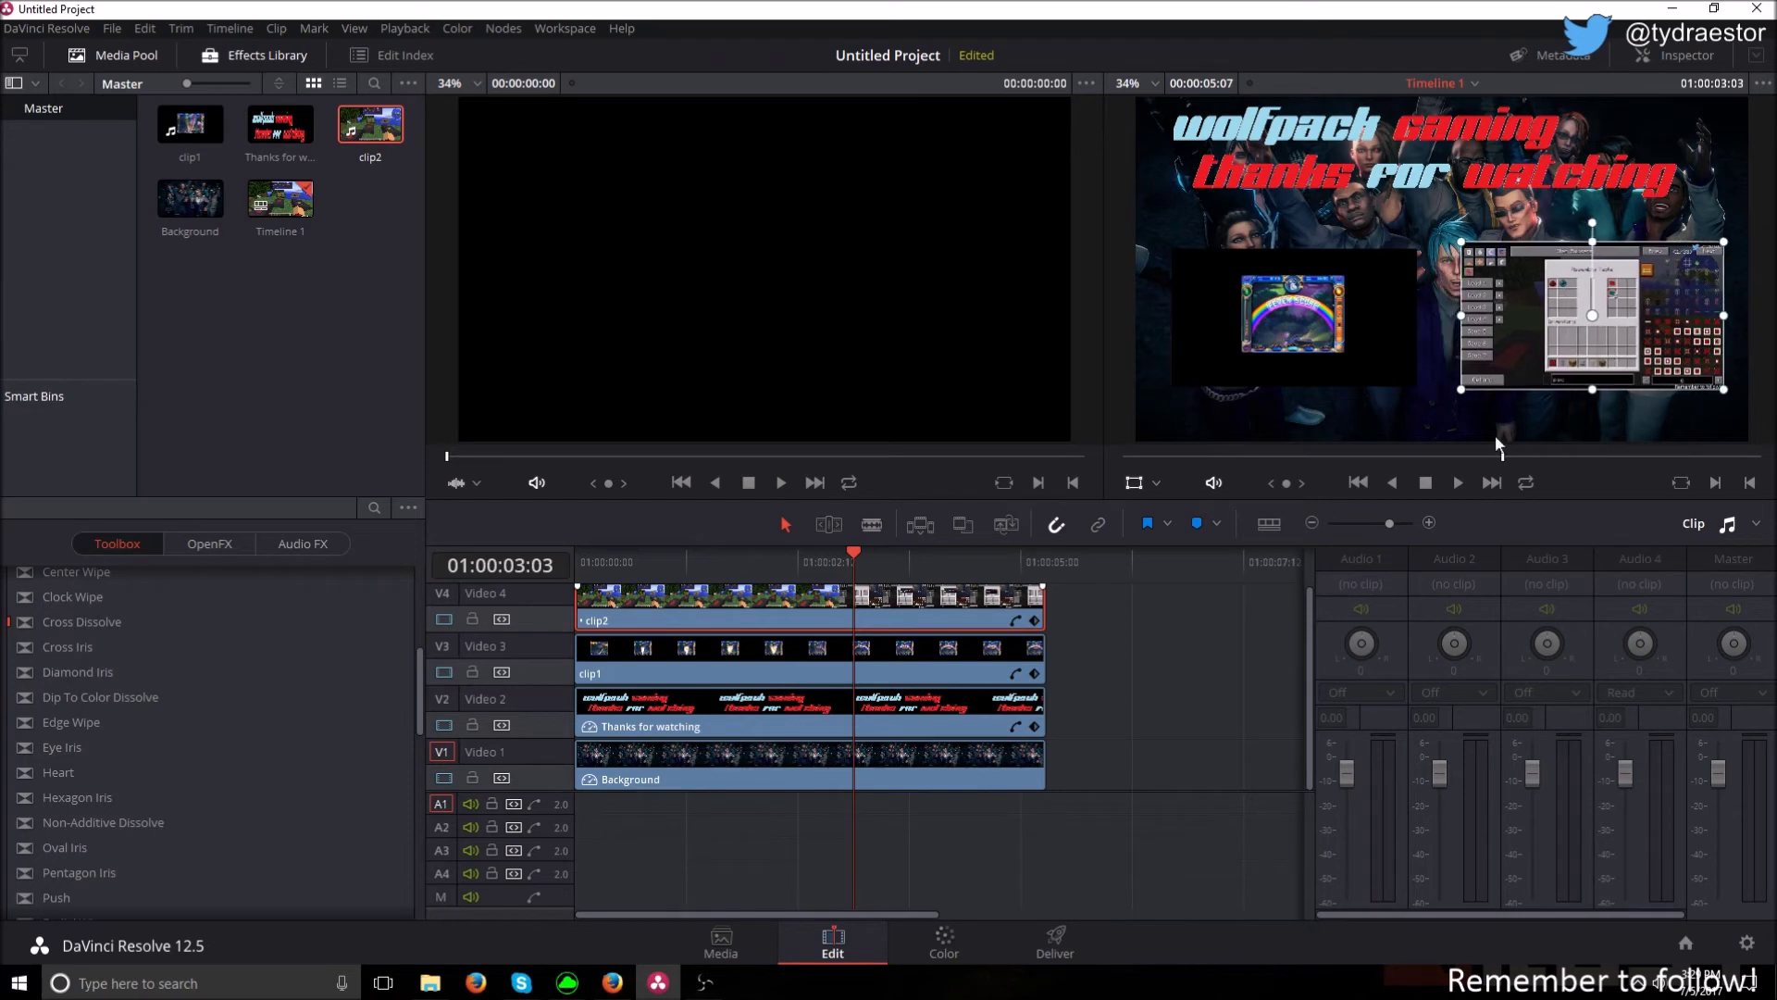
left_click(1286, 613)
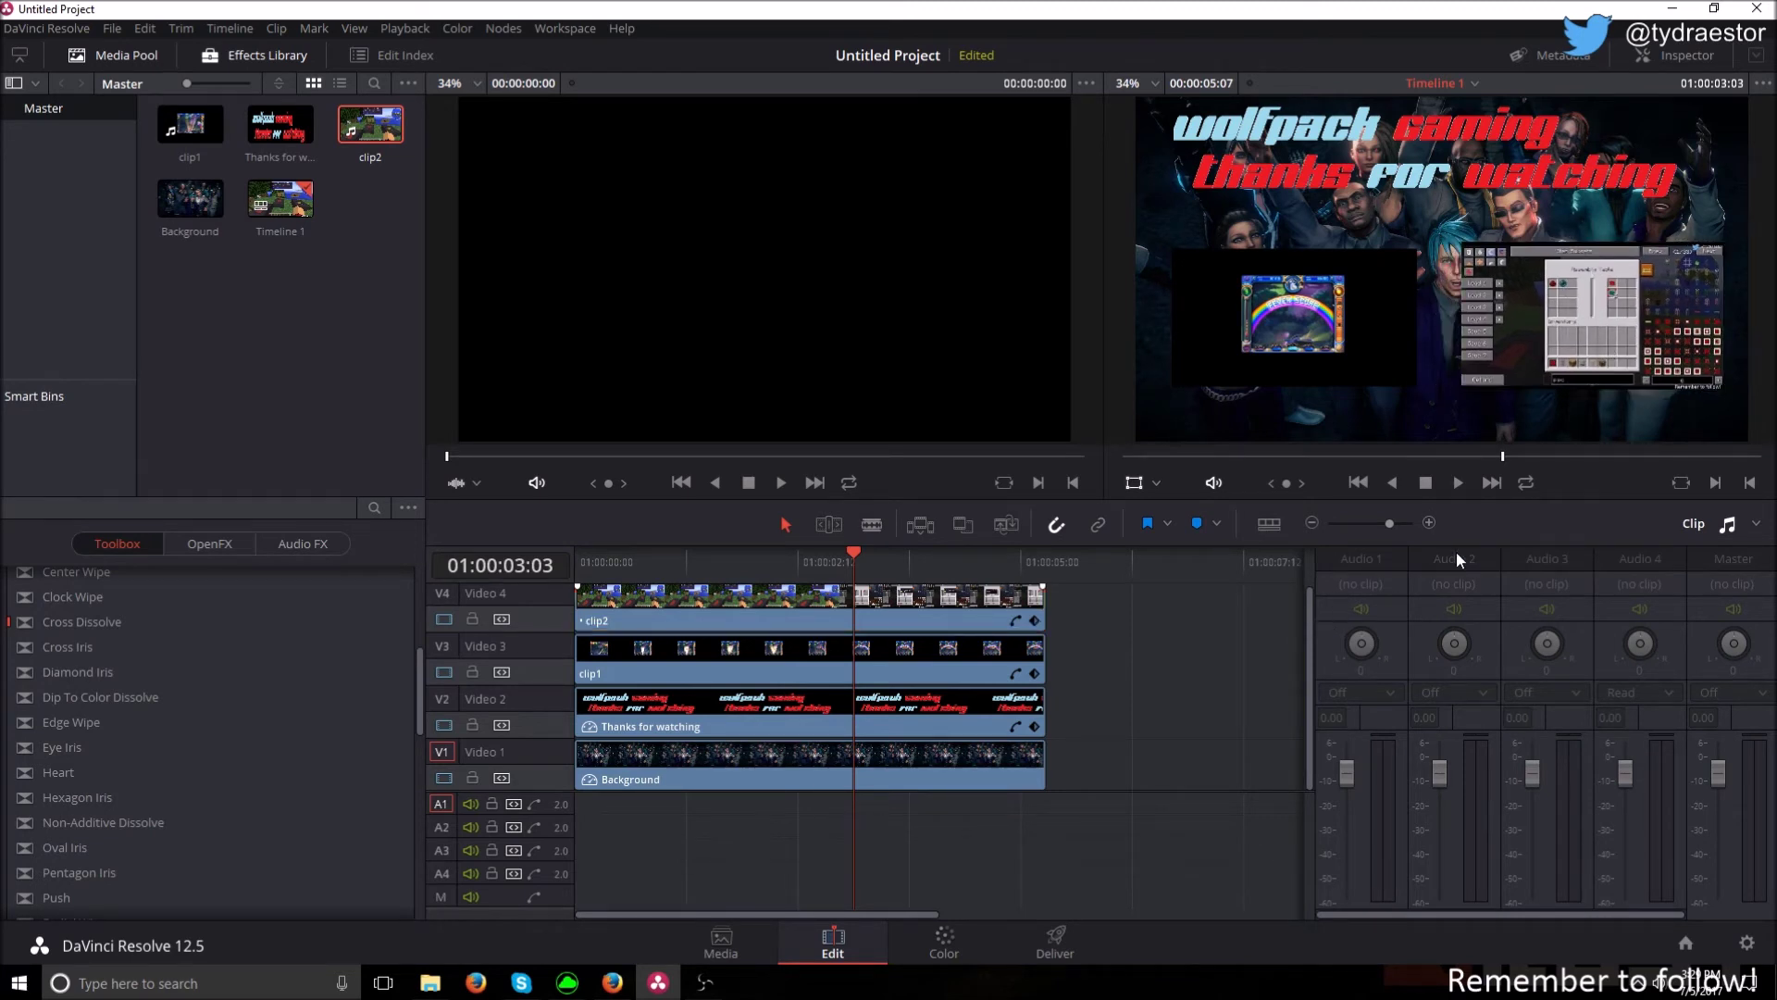
left_click(1514, 290)
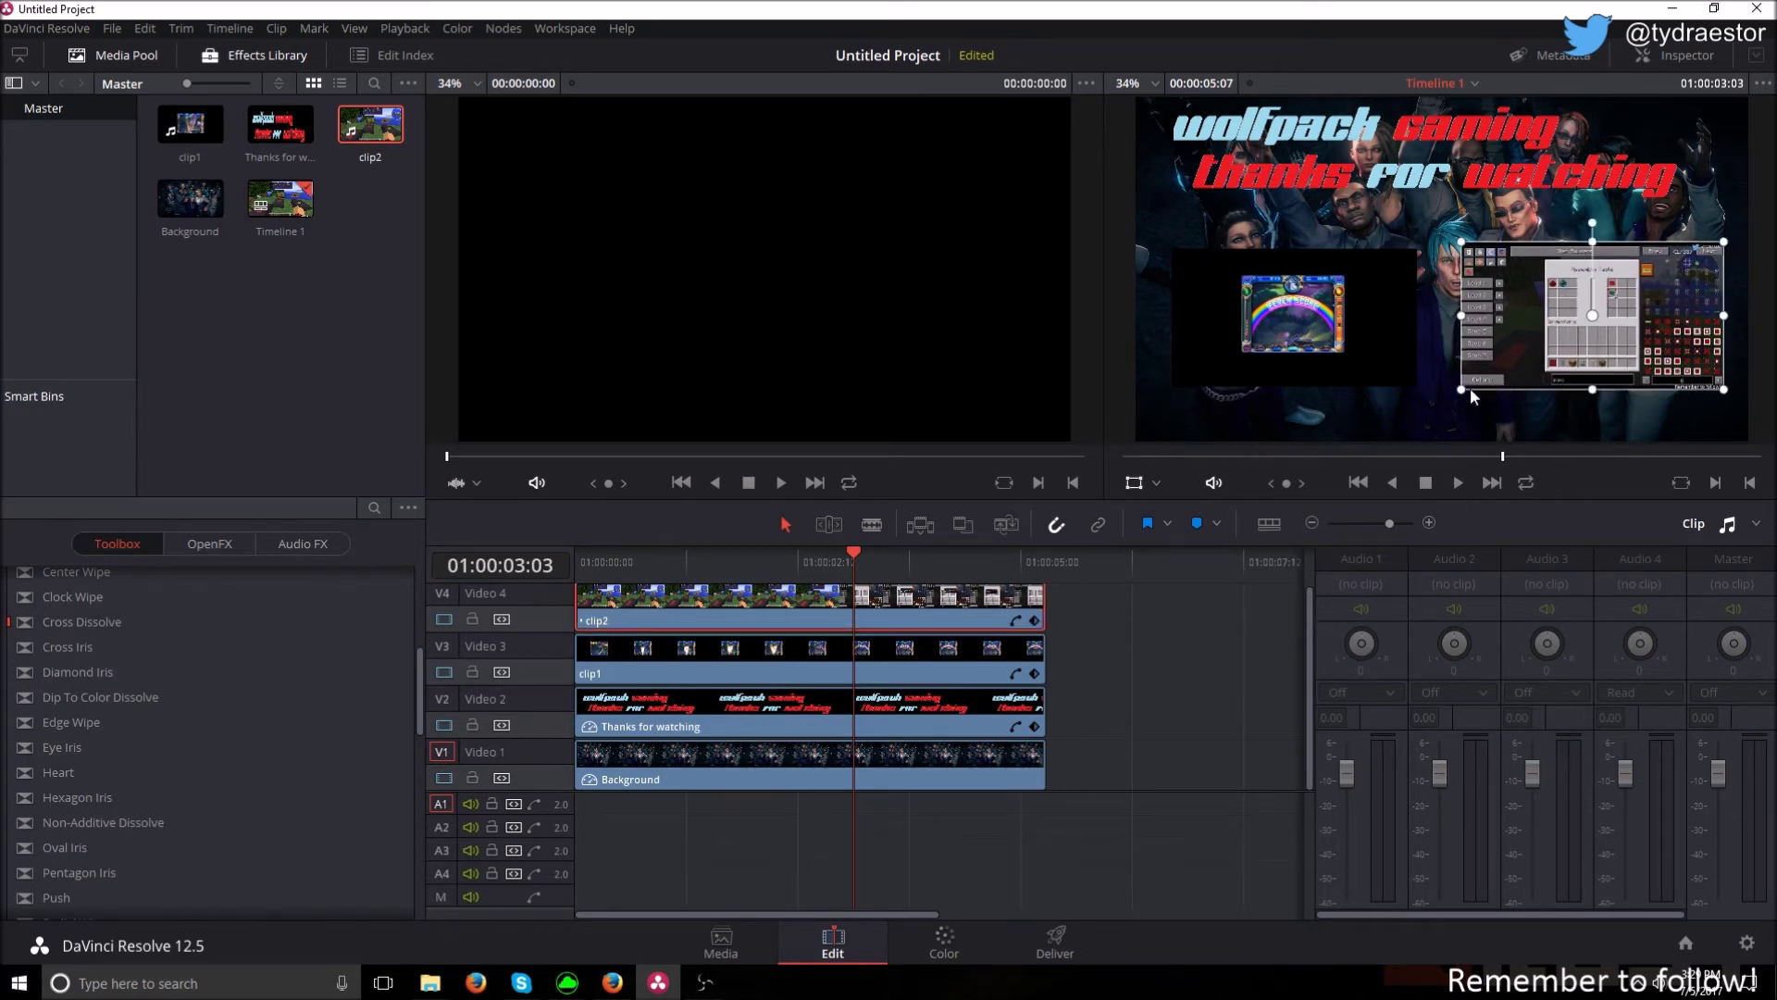
left_click_drag(1470, 390, 1474, 382)
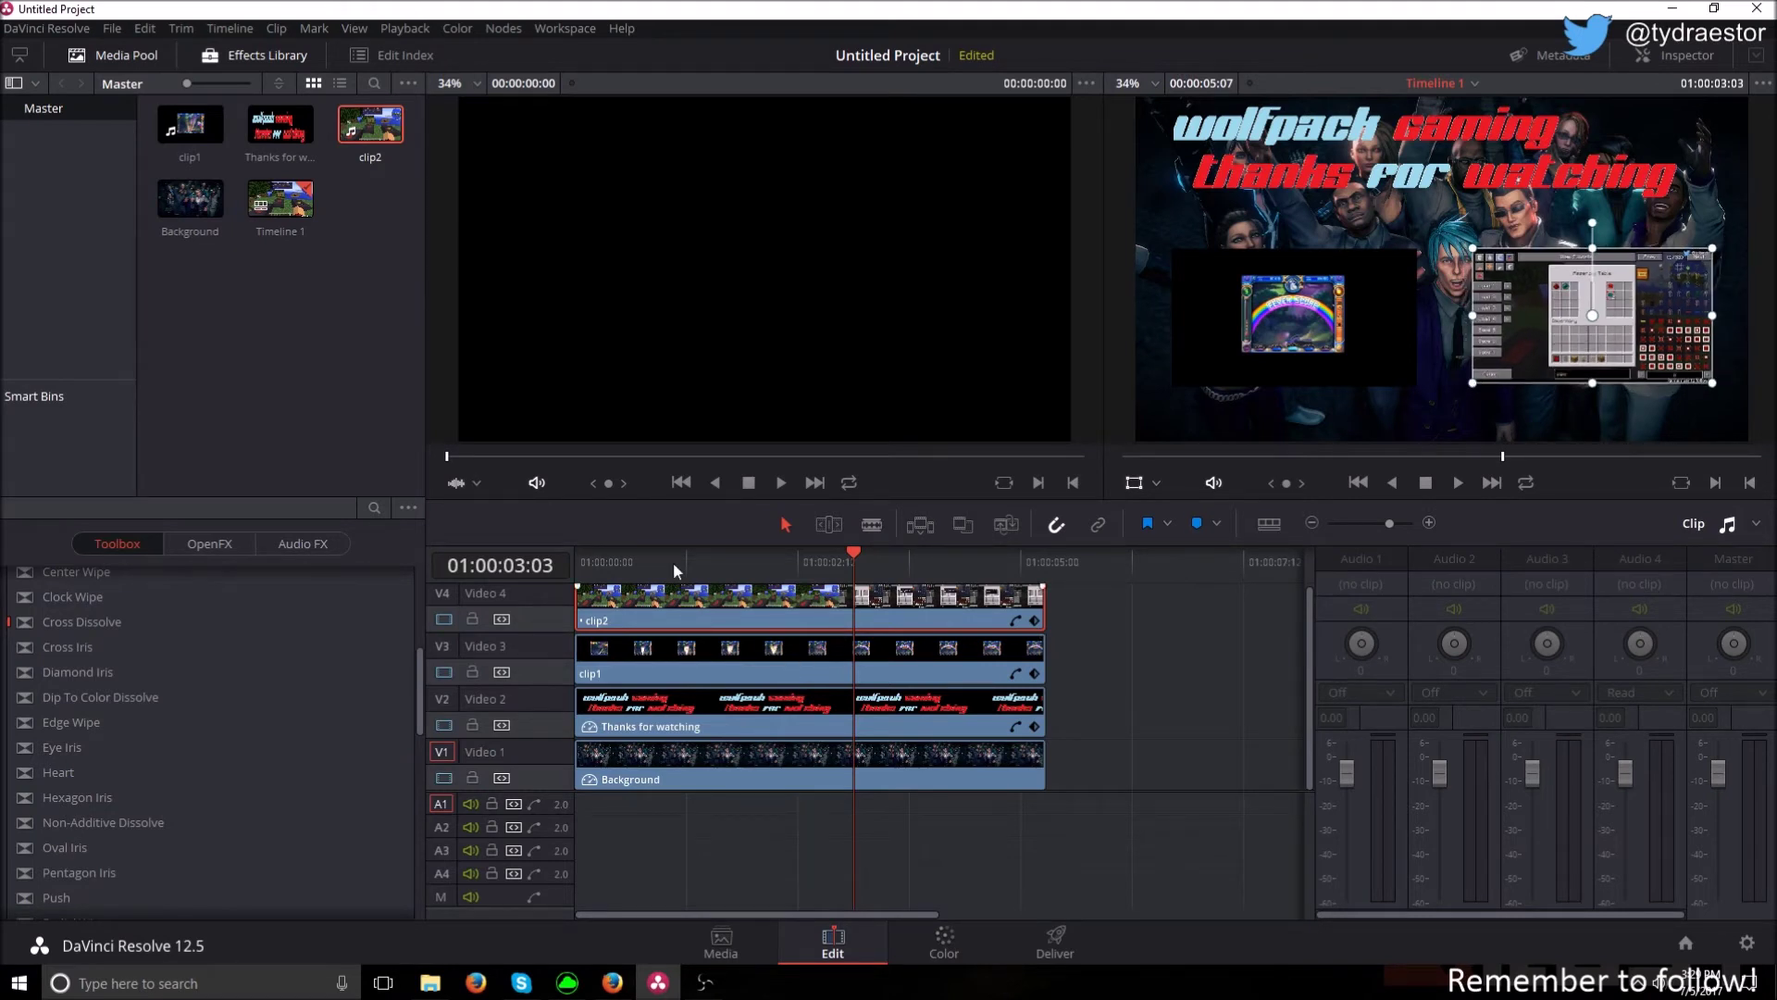
- Enlarge the video track area and move the playhead back to 01:00:02:11
scroll(1074, 768, "up", 1)
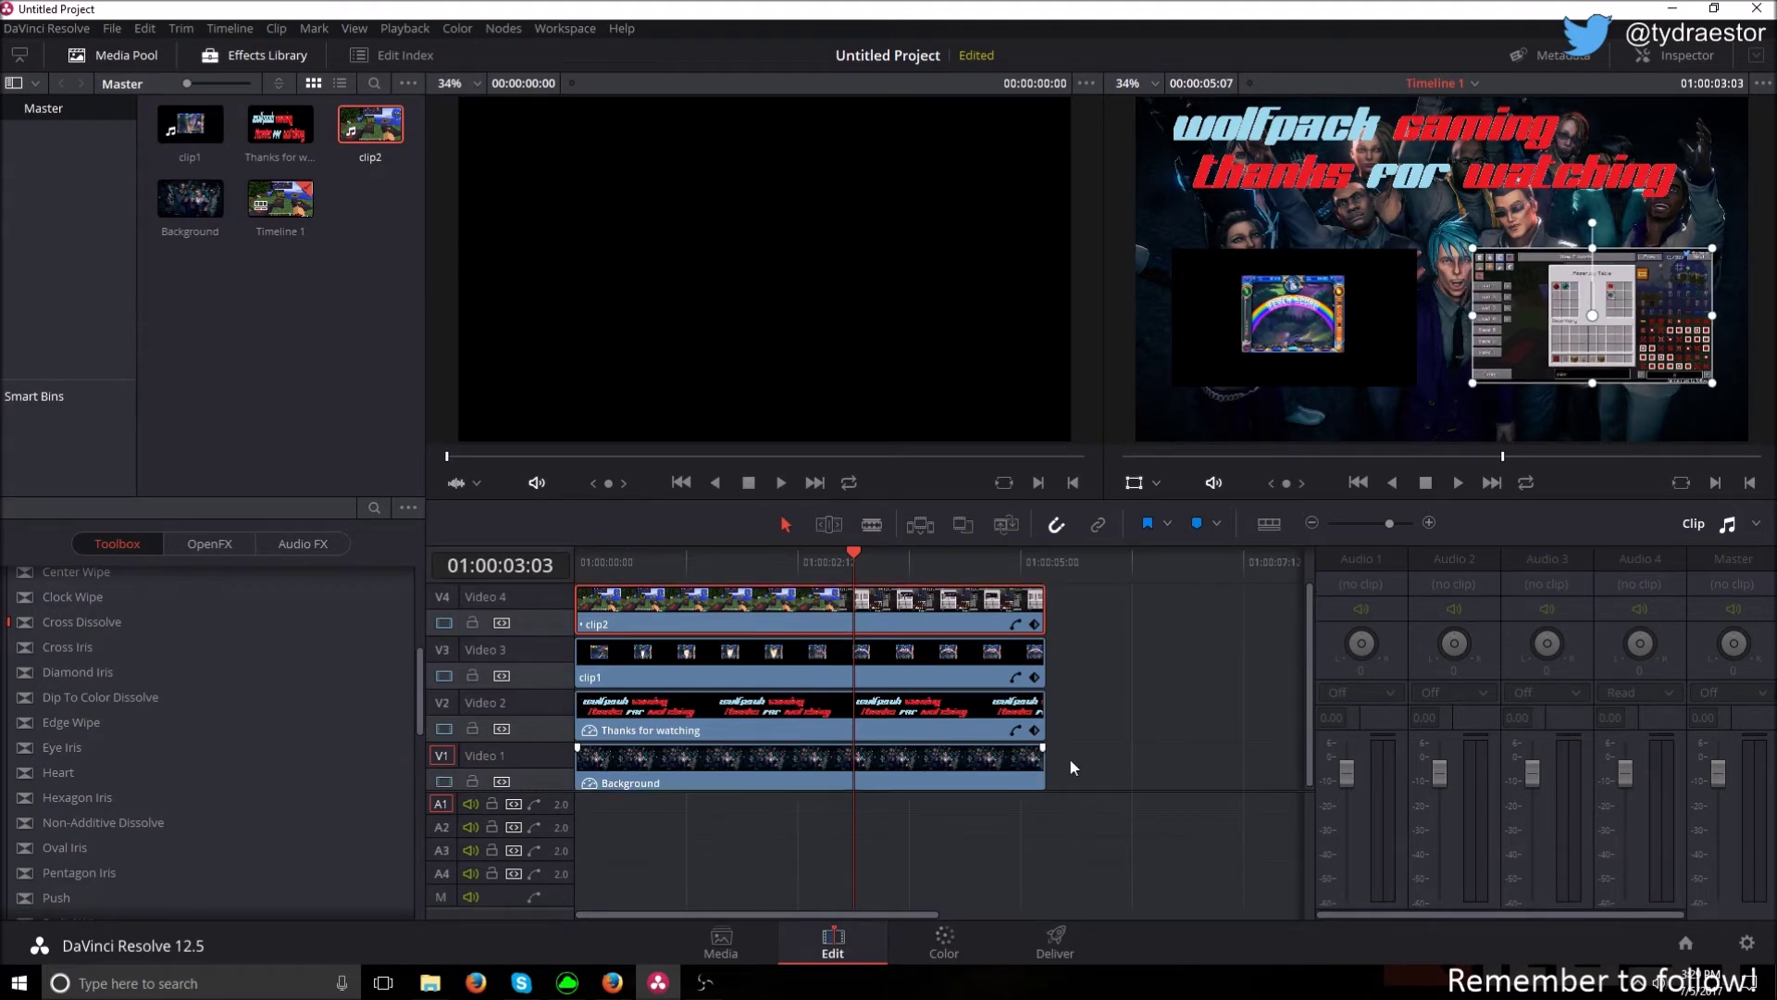
left_click_drag(1126, 791, 1125, 850)
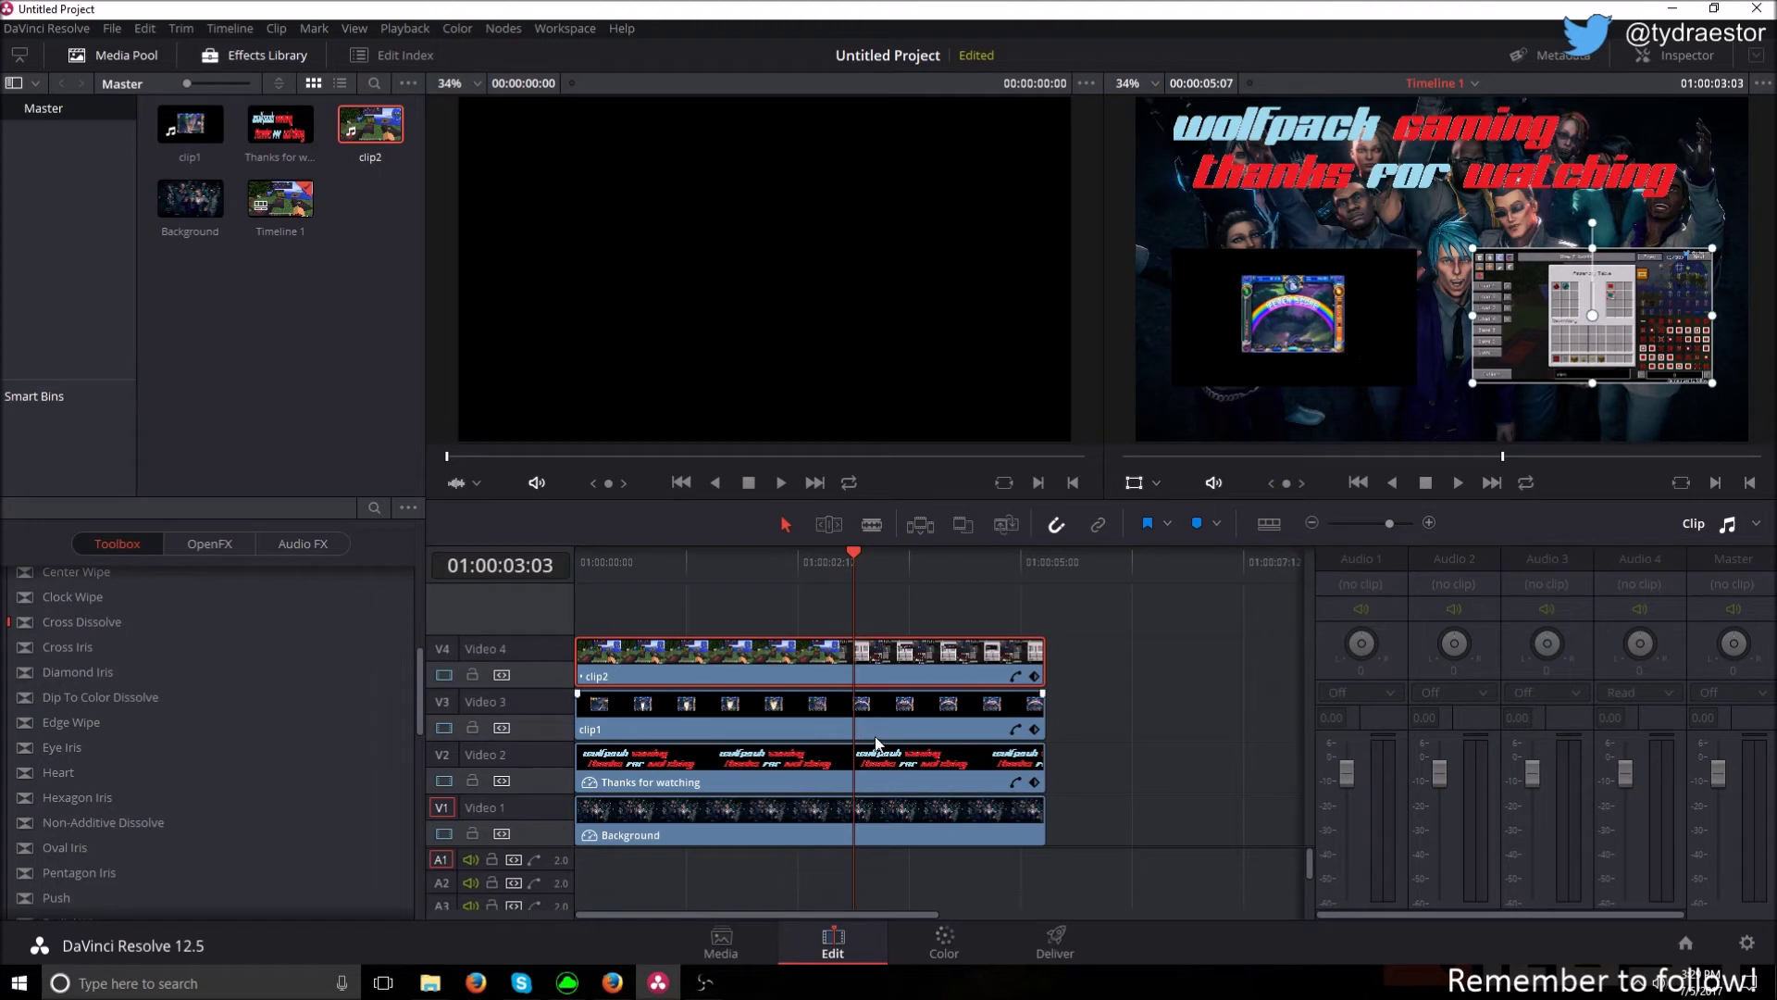
left_click_drag(852, 548, 796, 574)
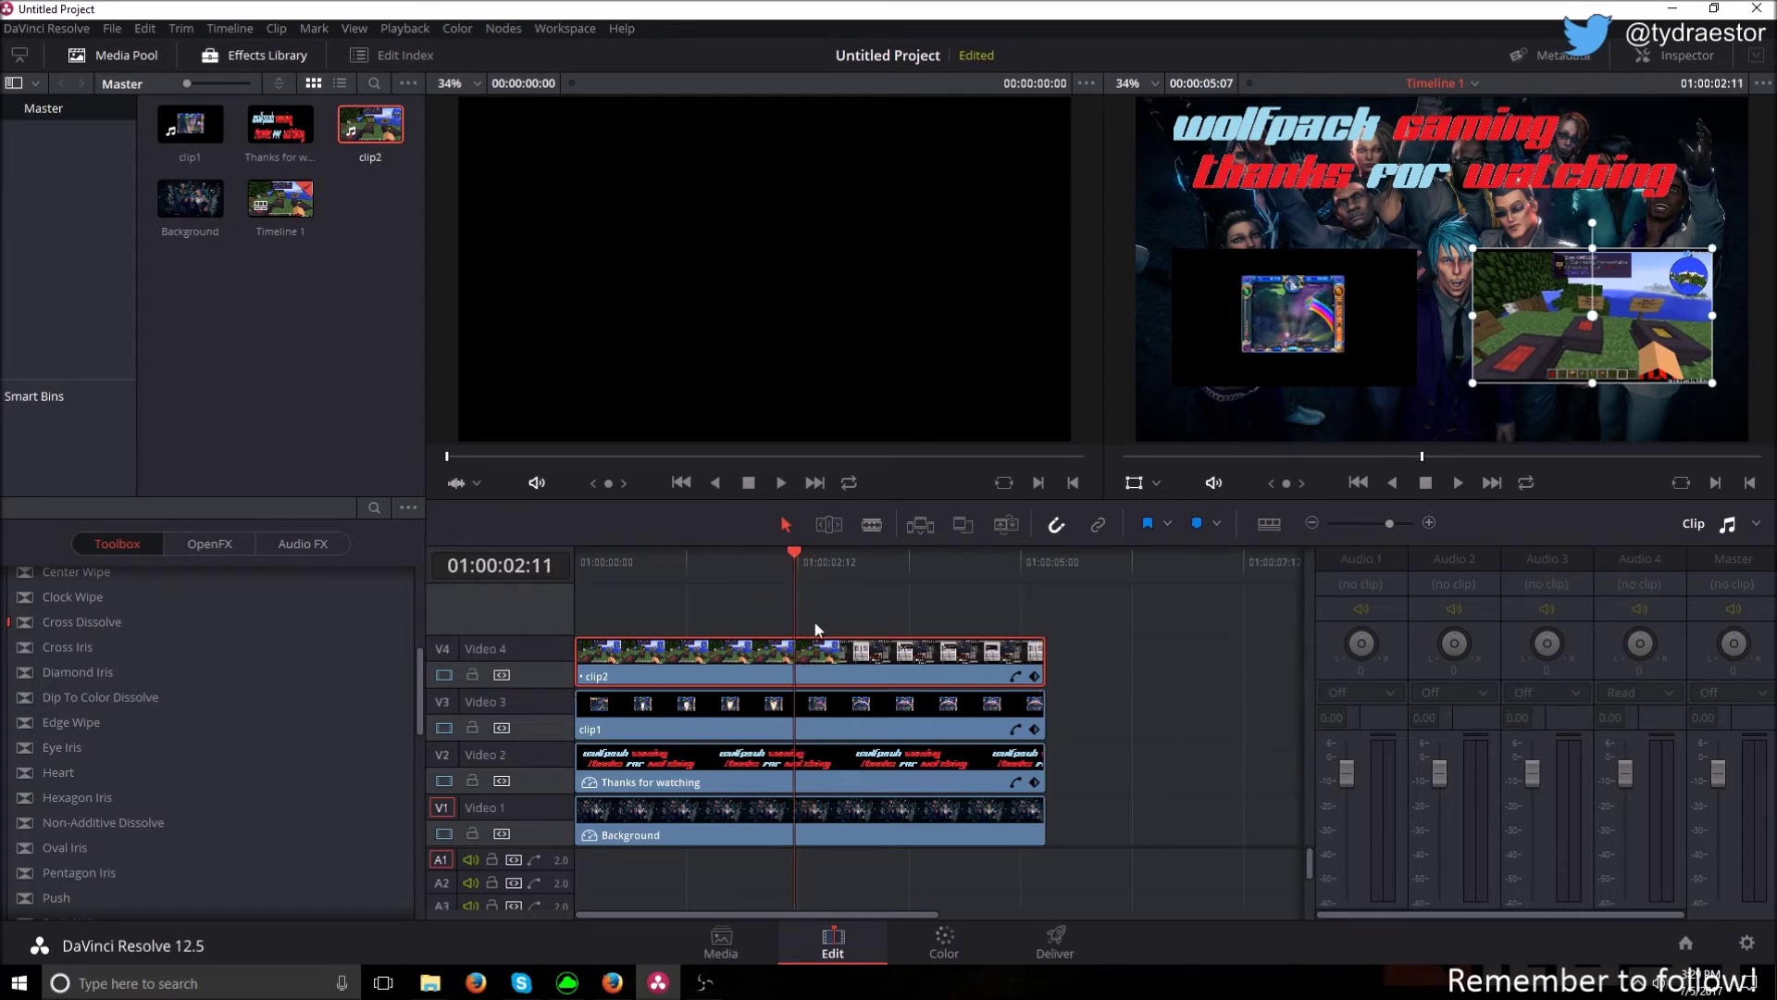
- Add a blue marker on clip2 and a cyan marker on clip1 at 01:00:02:11, then select clip2
right_click(794, 558)
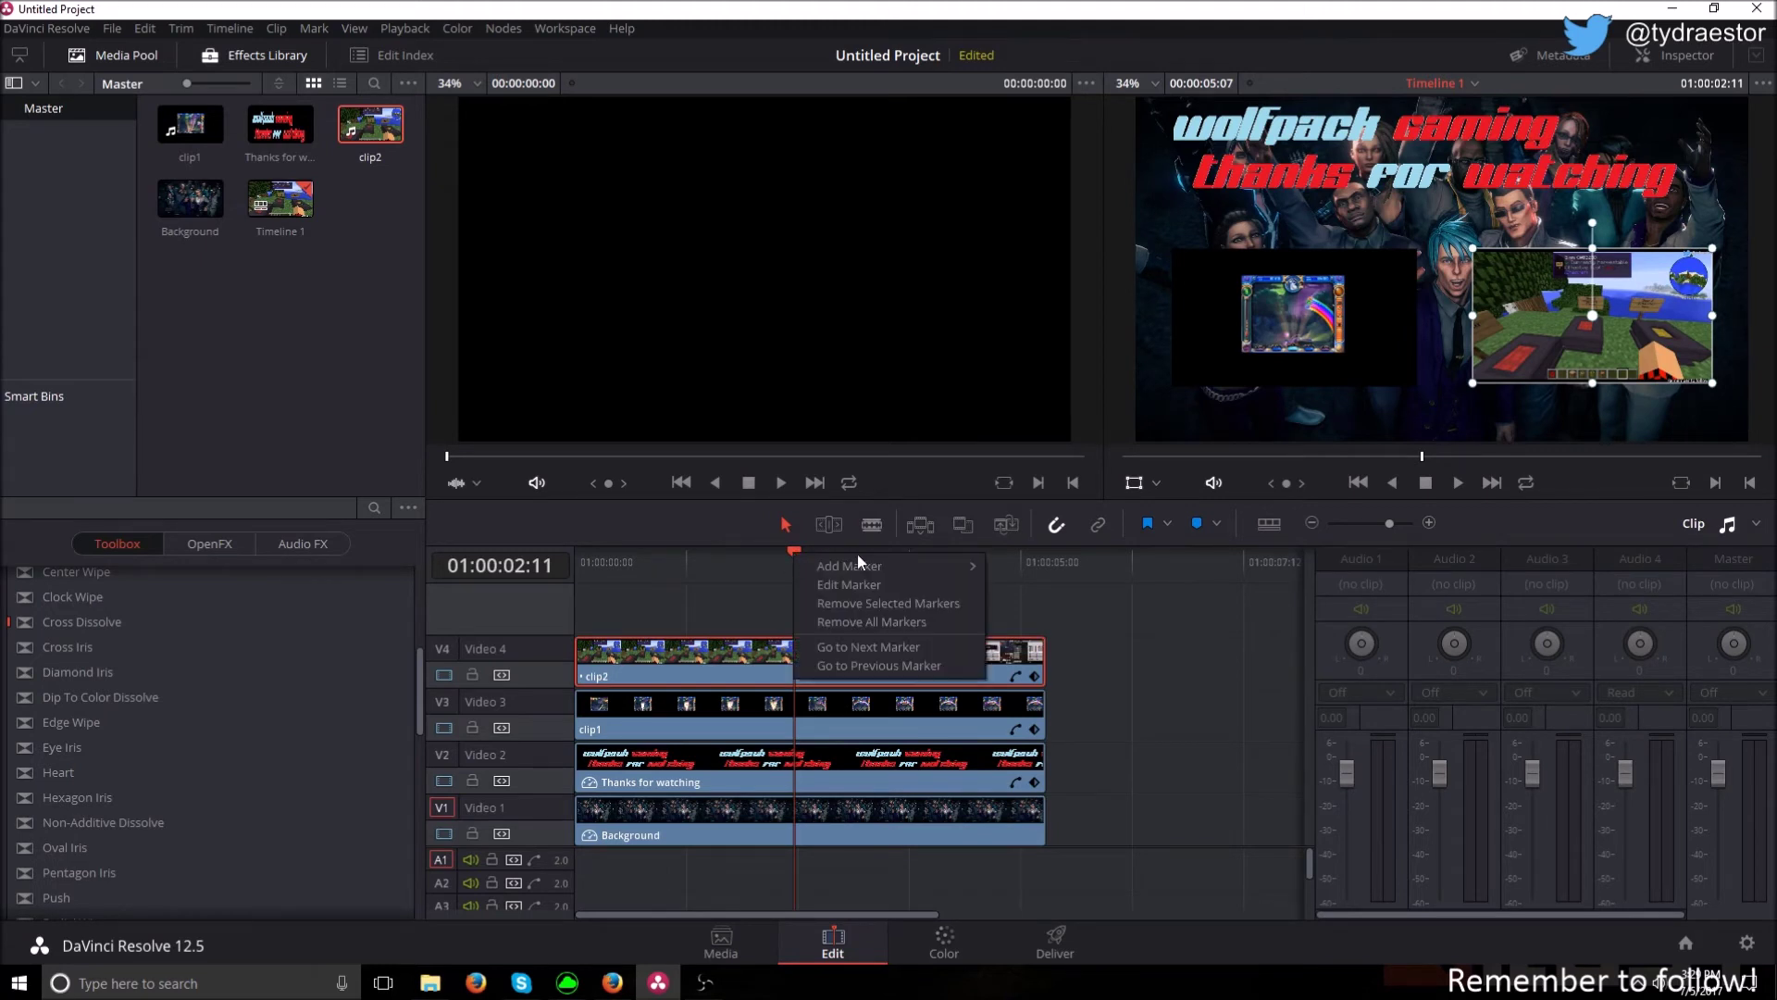
mouse_move(853, 566)
left_click(1109, 574)
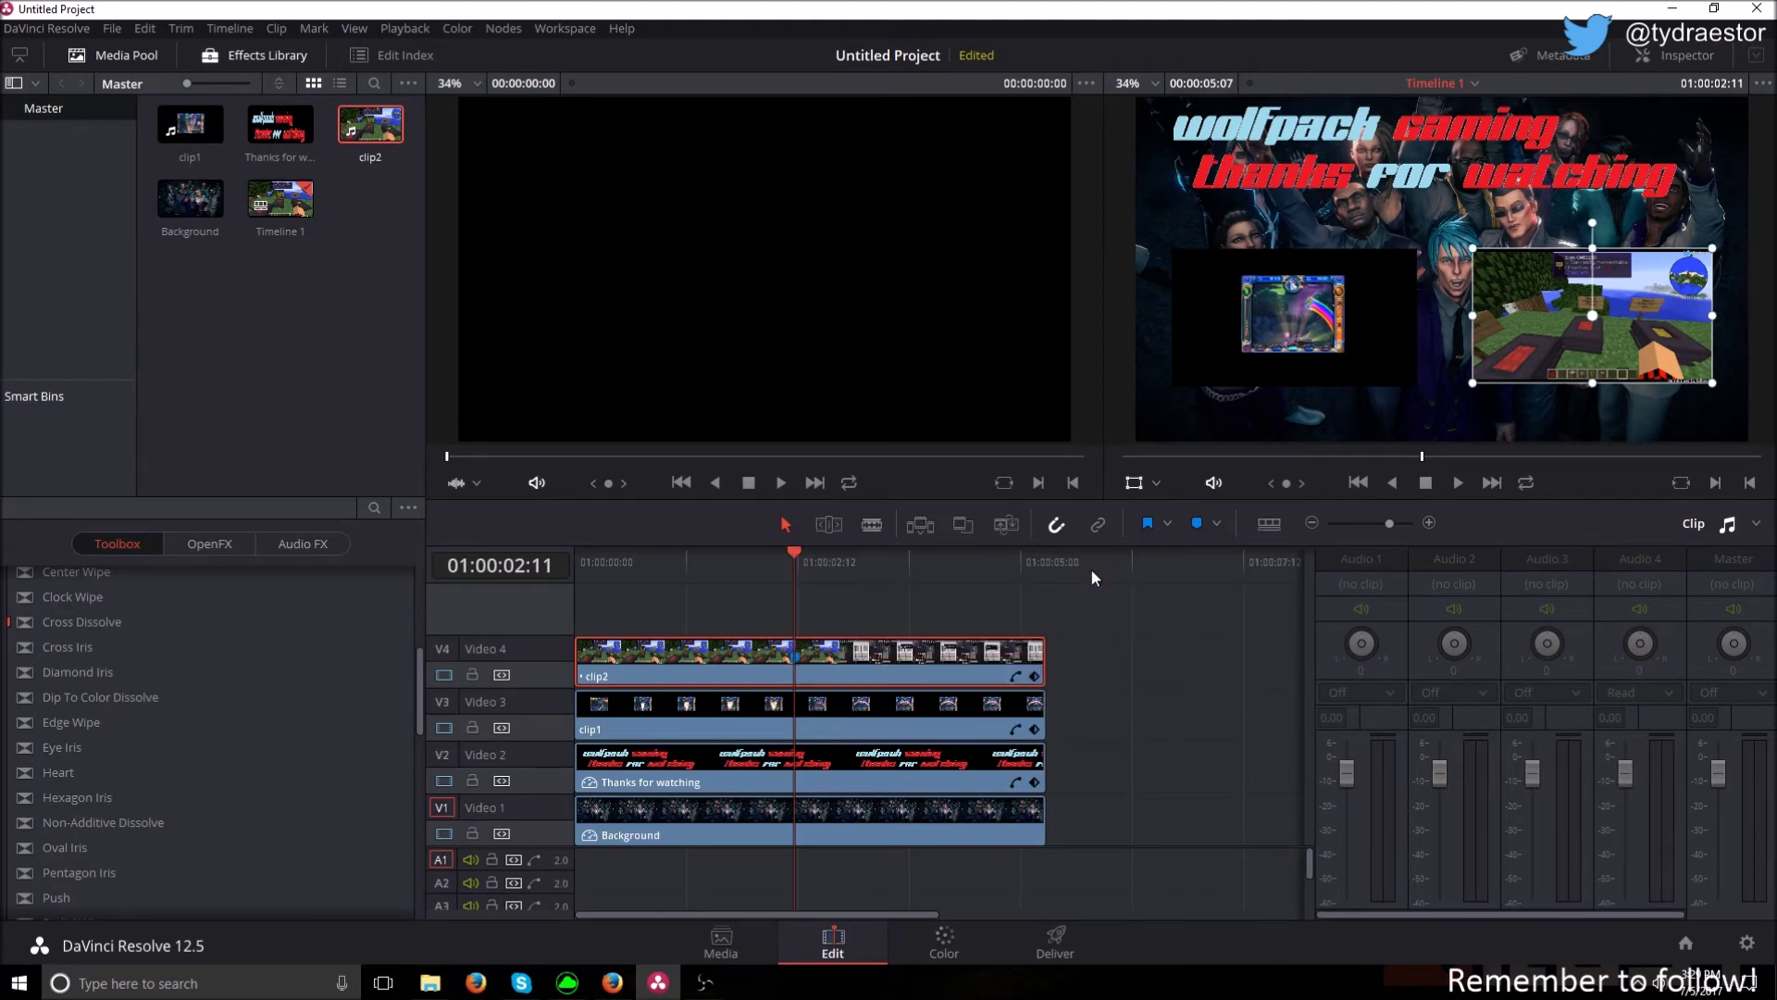
left_click(872, 703)
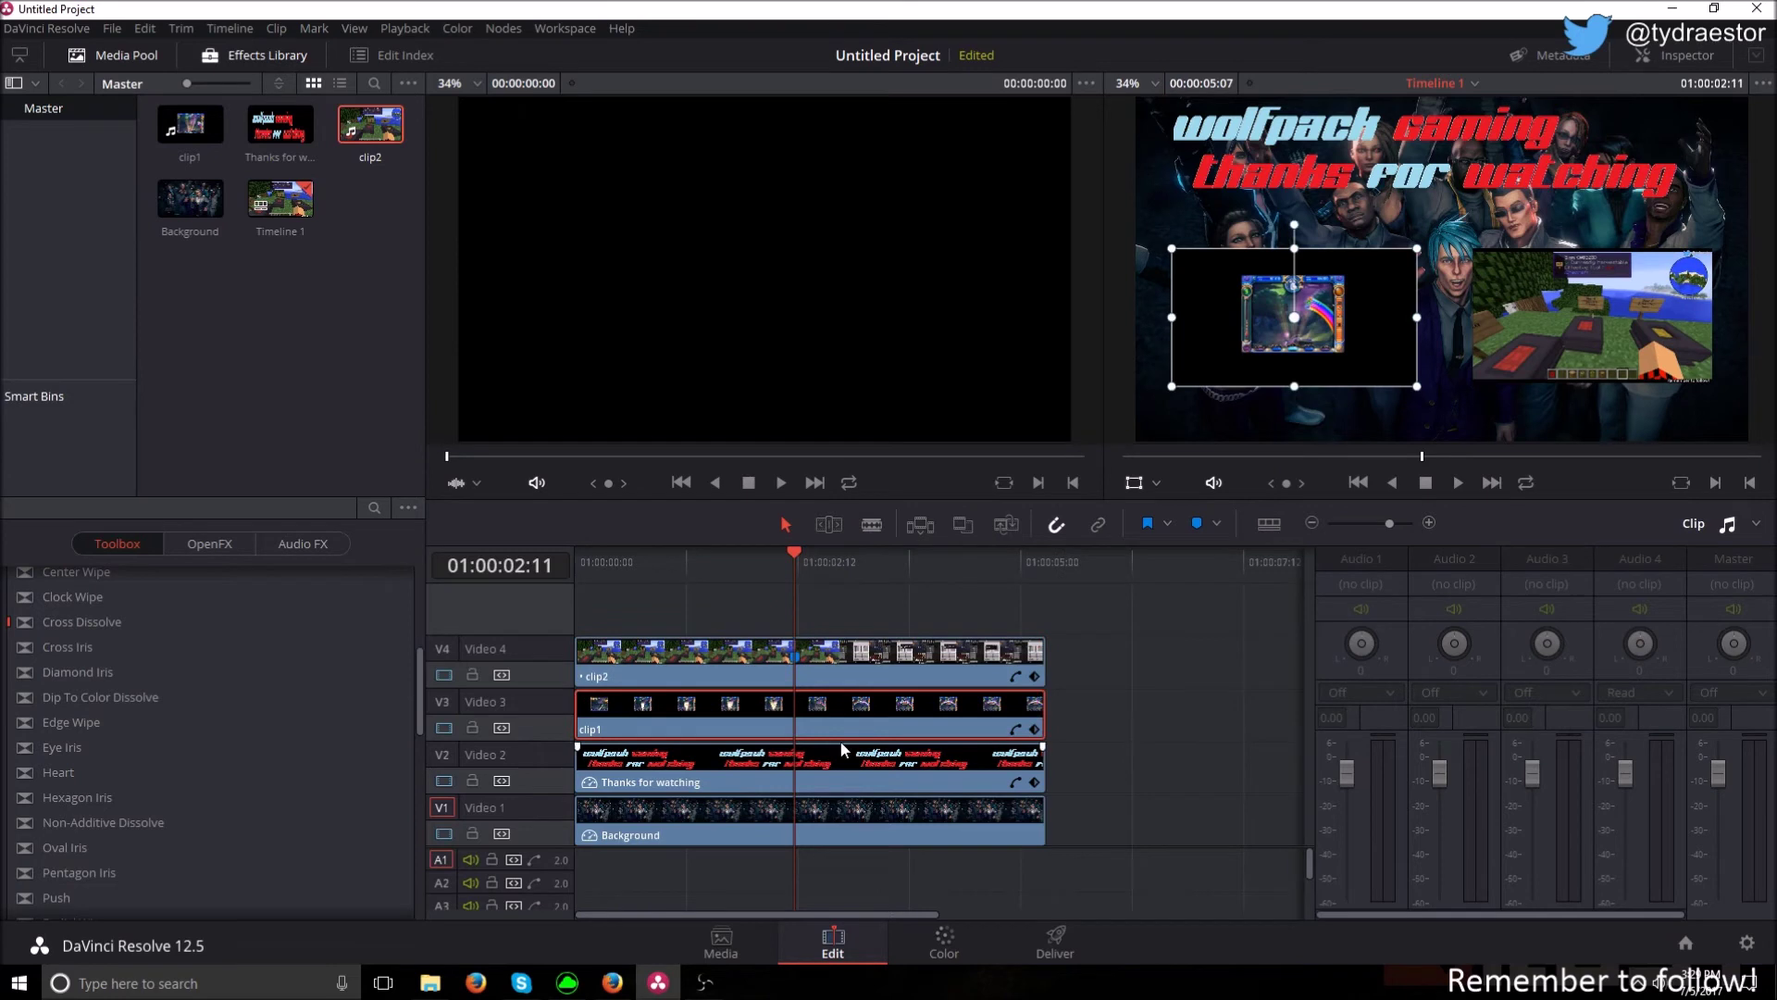
right_click(796, 554)
mouse_move(842, 561)
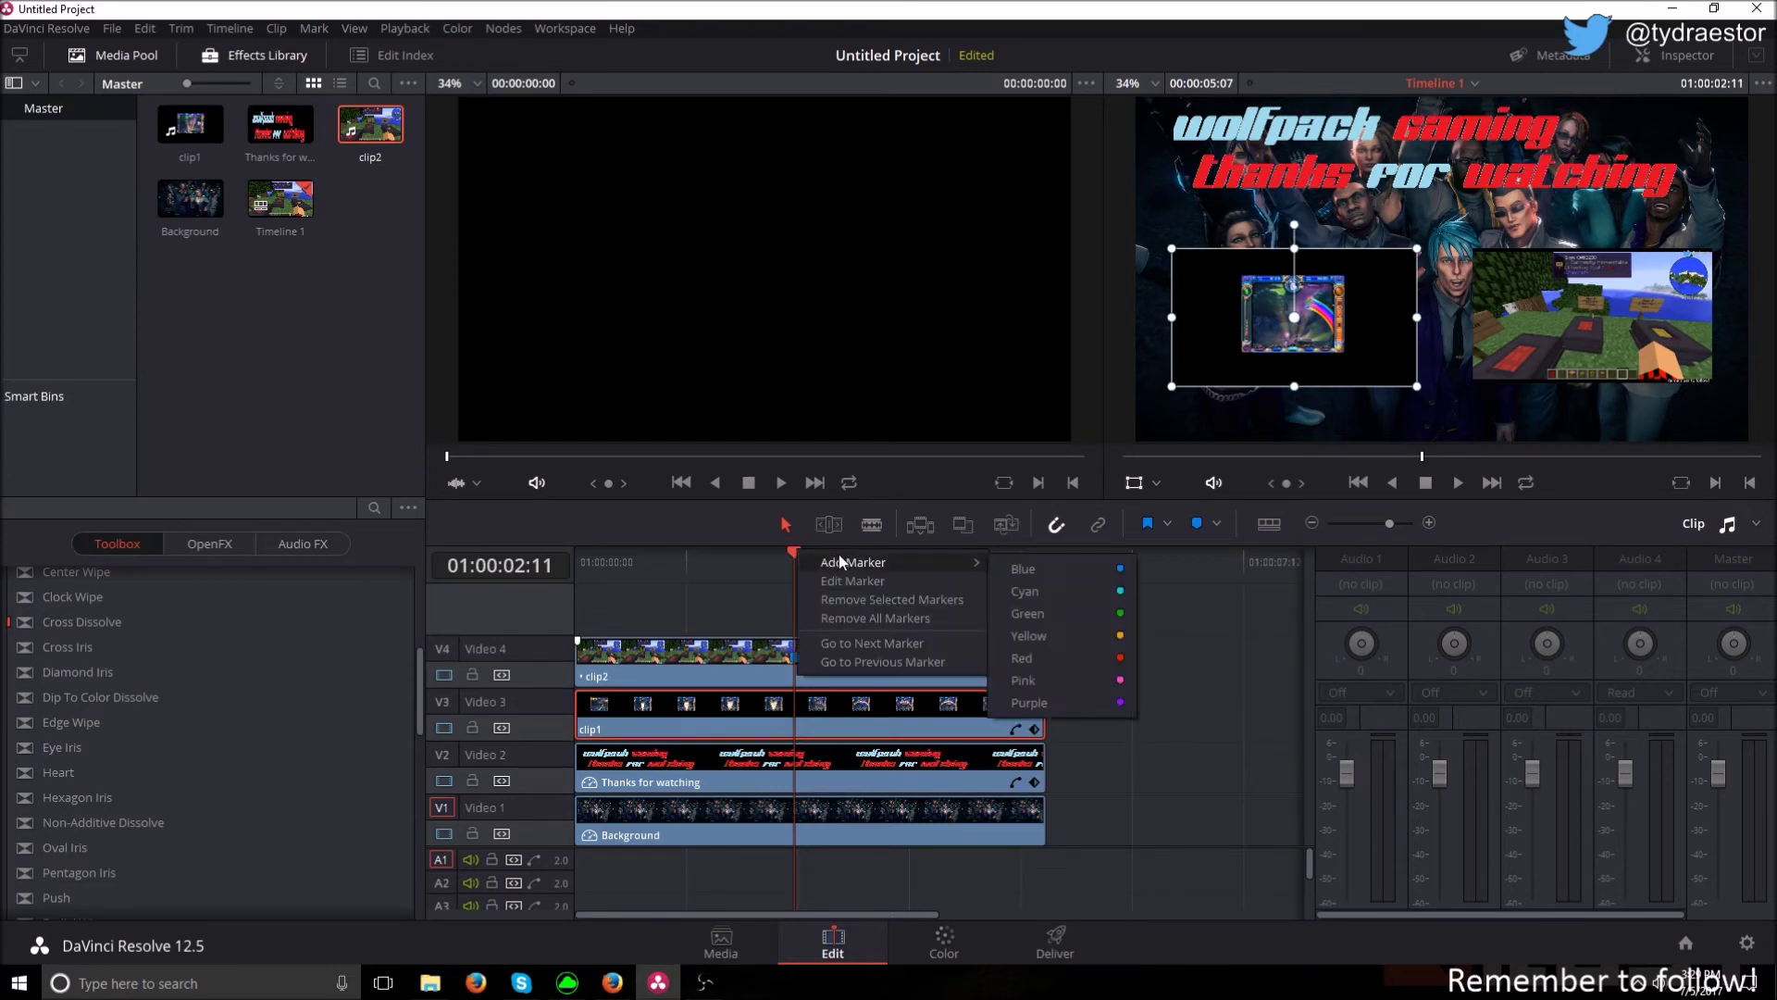
left_click(1067, 591)
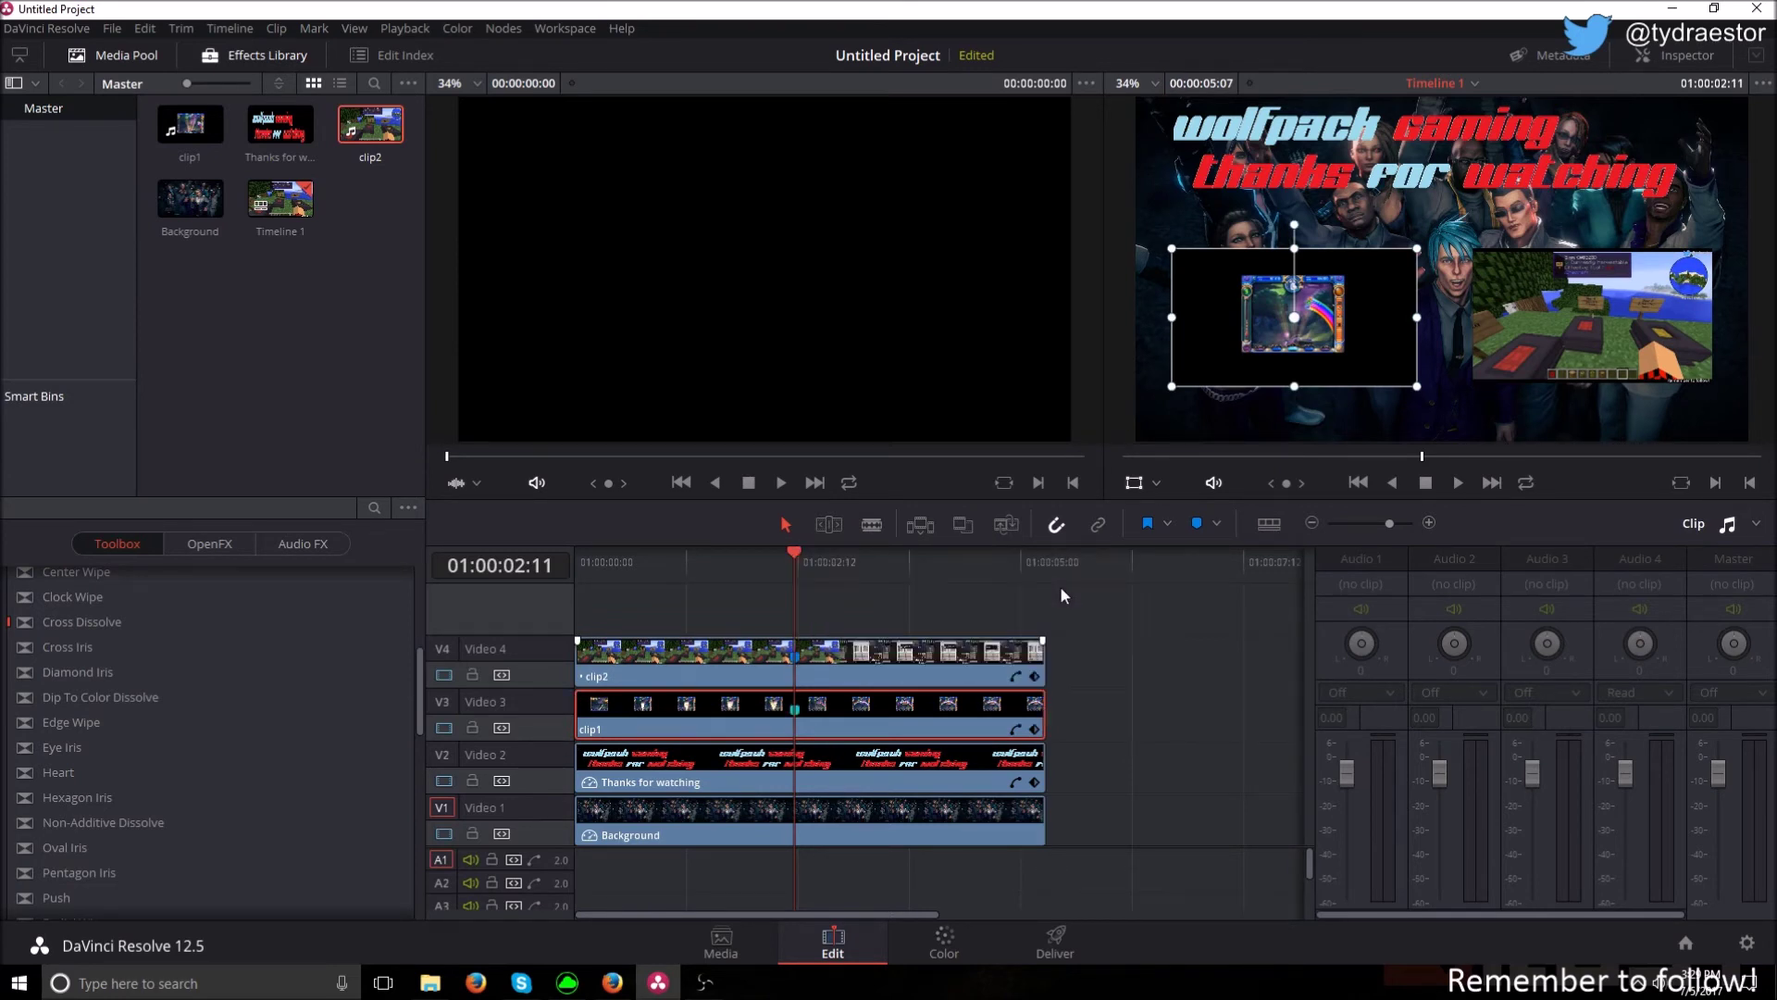
left_click(820, 672)
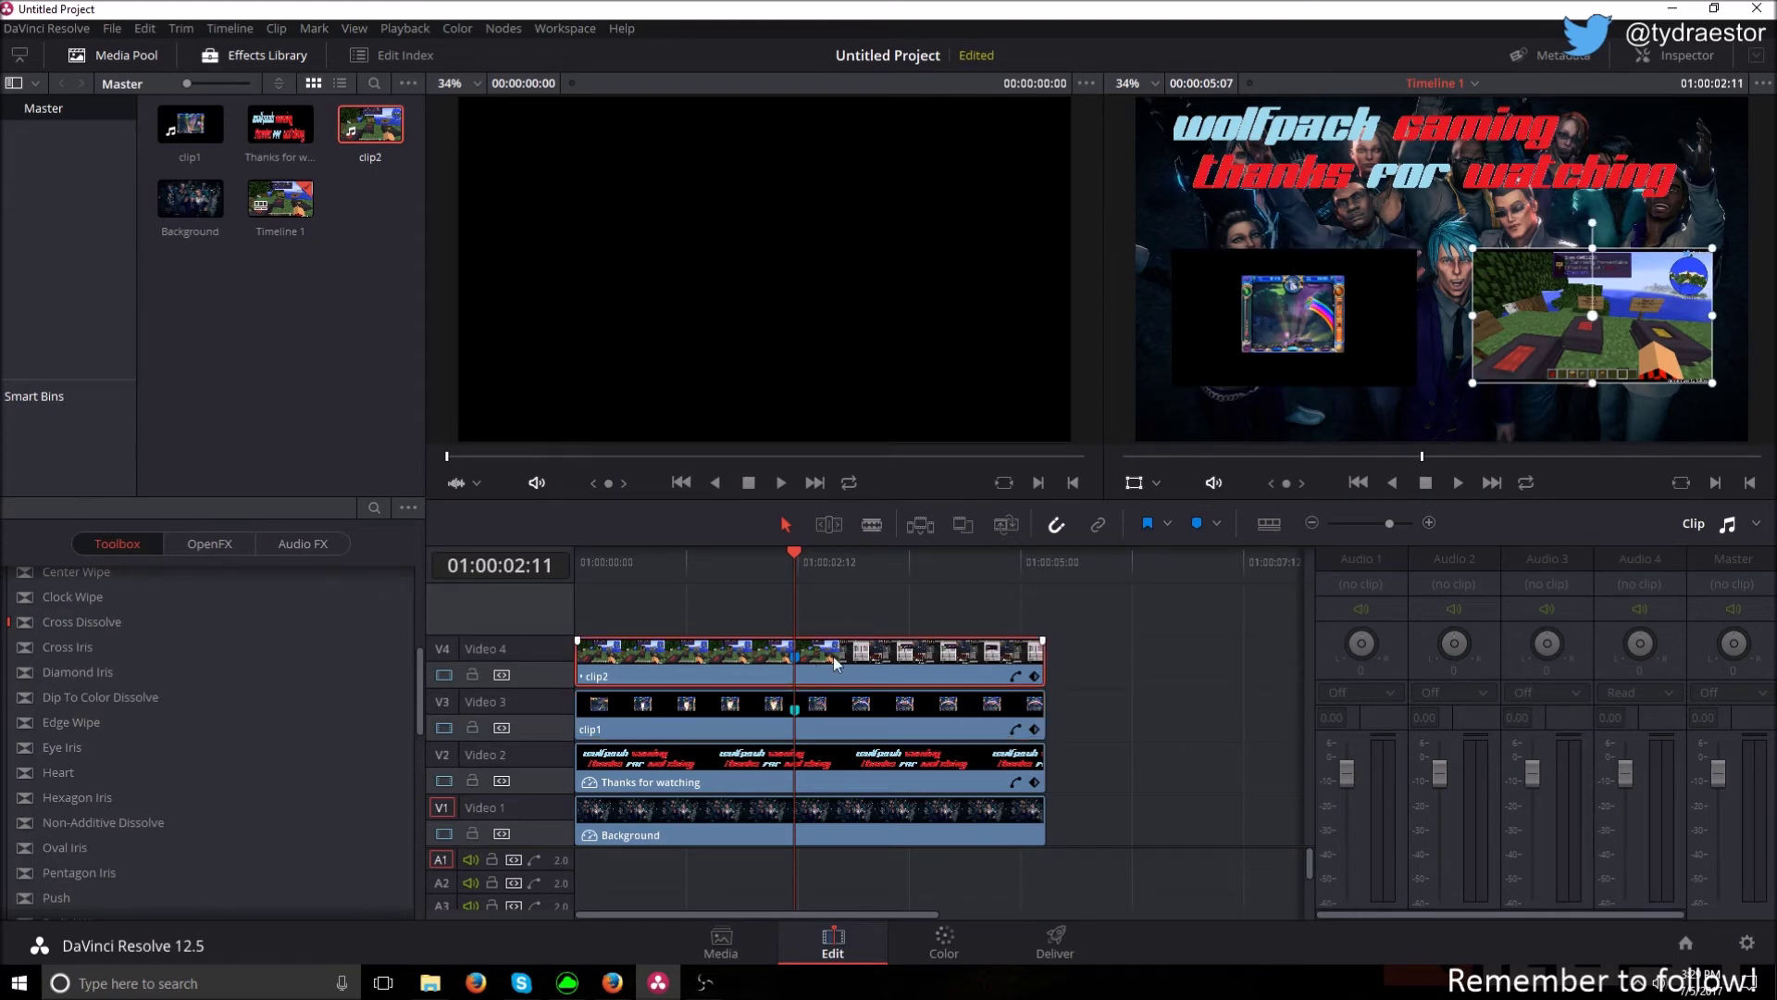
- Blade clip2 and clip1 at 01:00:02:11, then scrub through the outro to preview
key("ctrl+backslash")
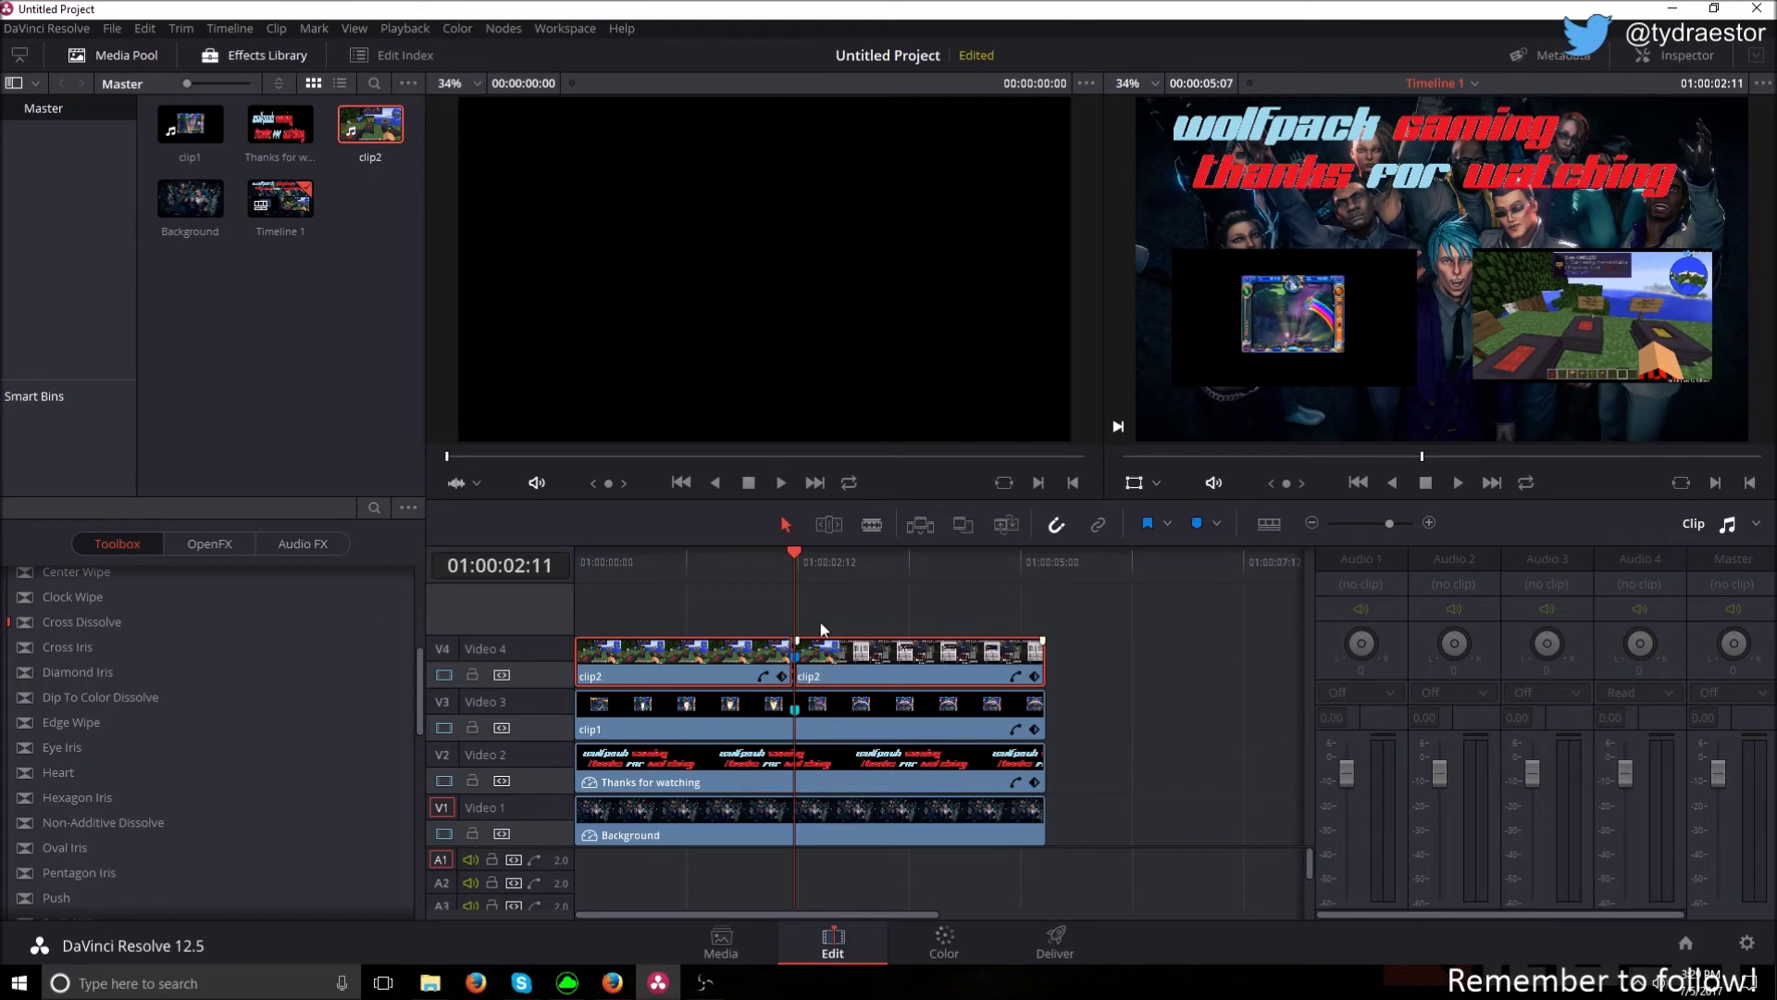
left_click(839, 708)
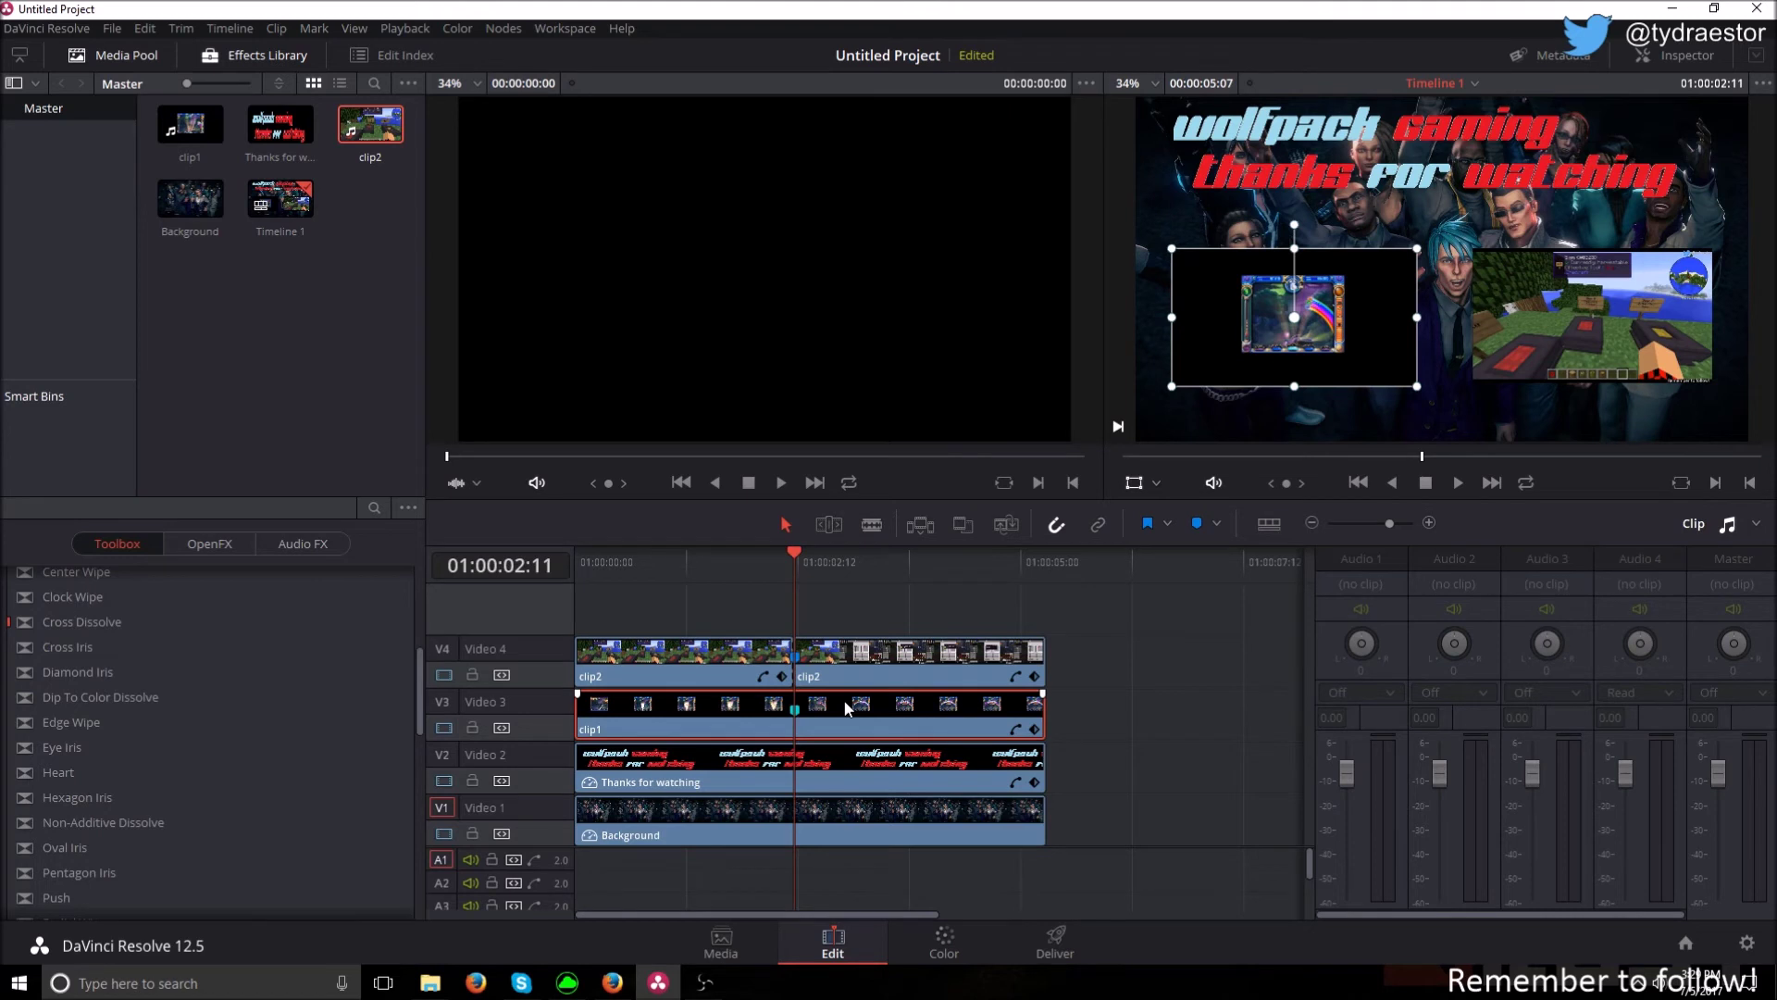
key("ctrl+backslash")
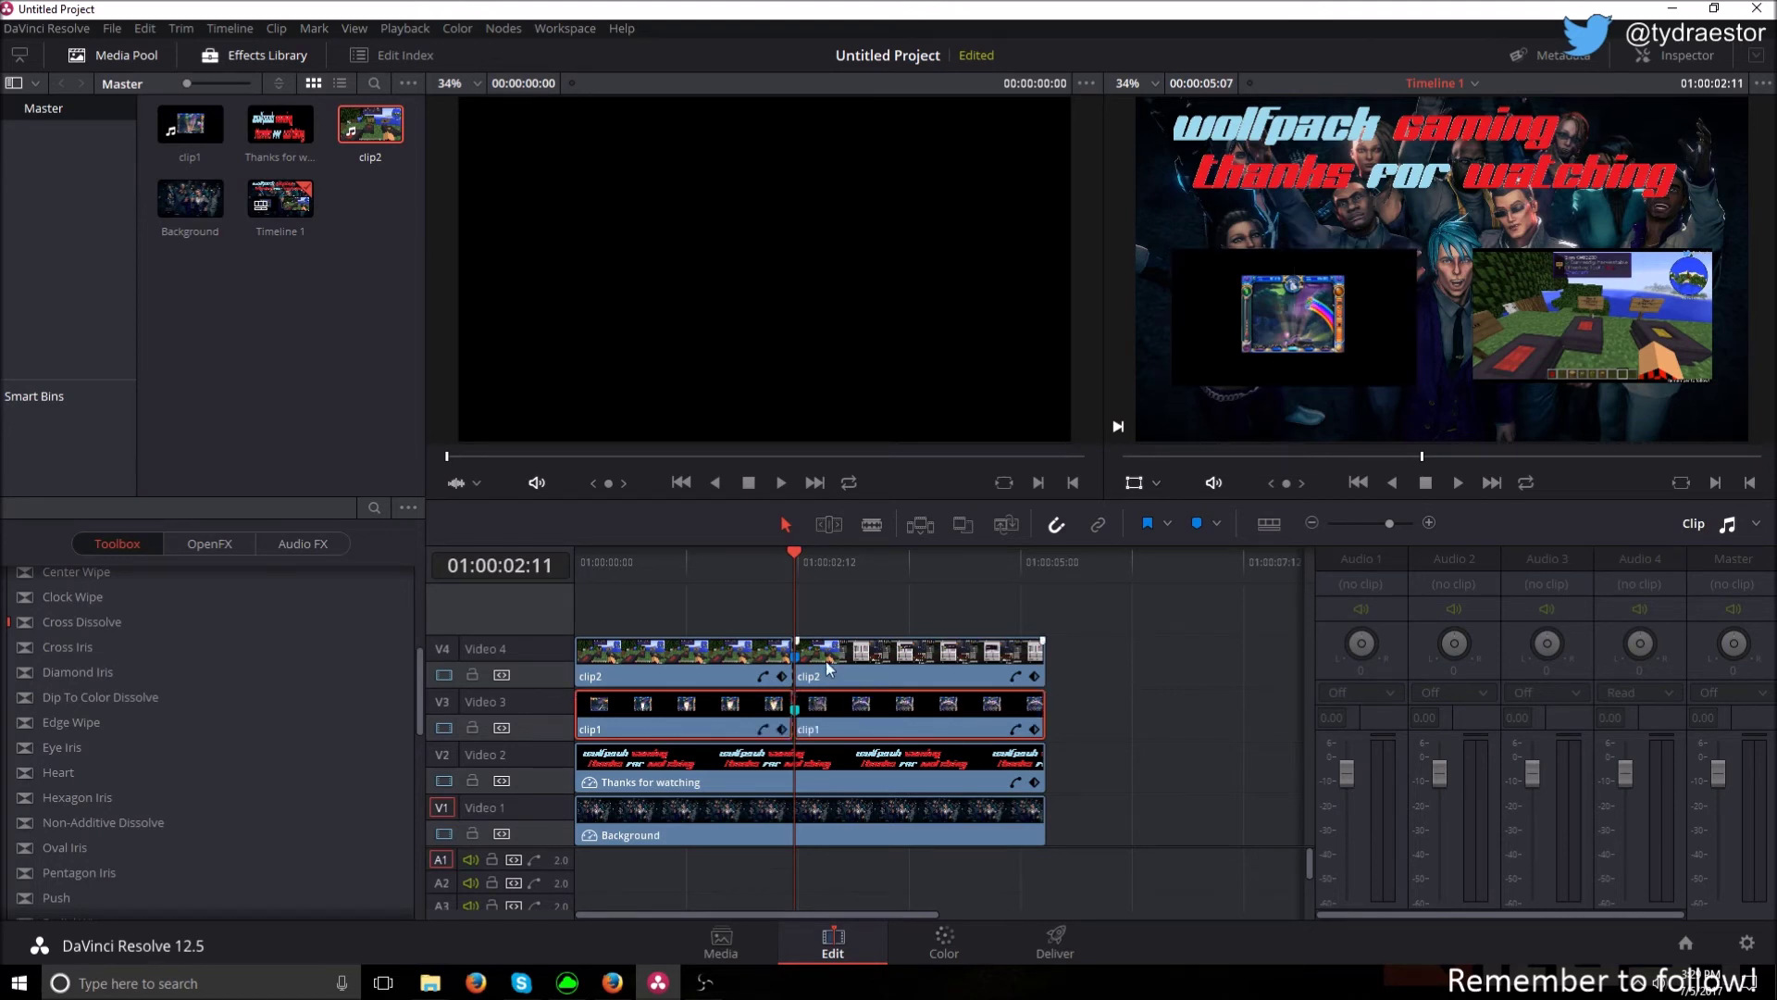
left_click_drag(803, 564, 656, 685)
left_click_drag(1100, 733, 650, 572)
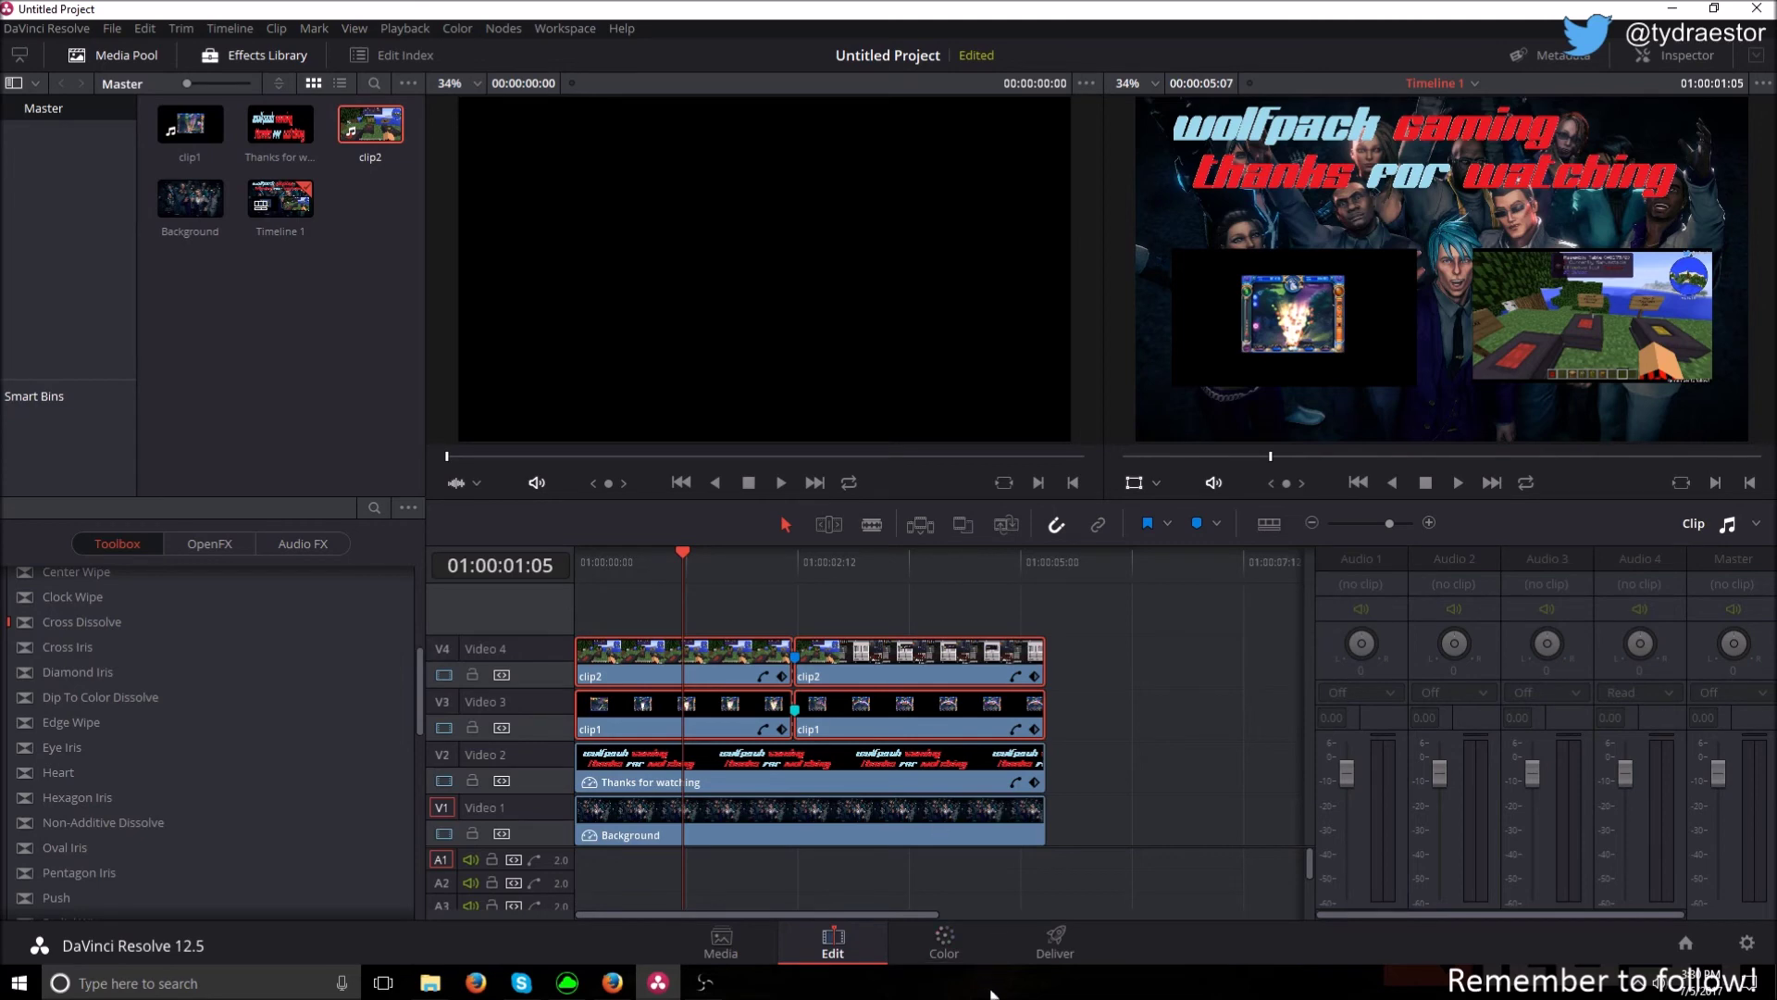
- On the Color page, lower the Gain master of clip2's first half to 0.25
left_click(976, 957)
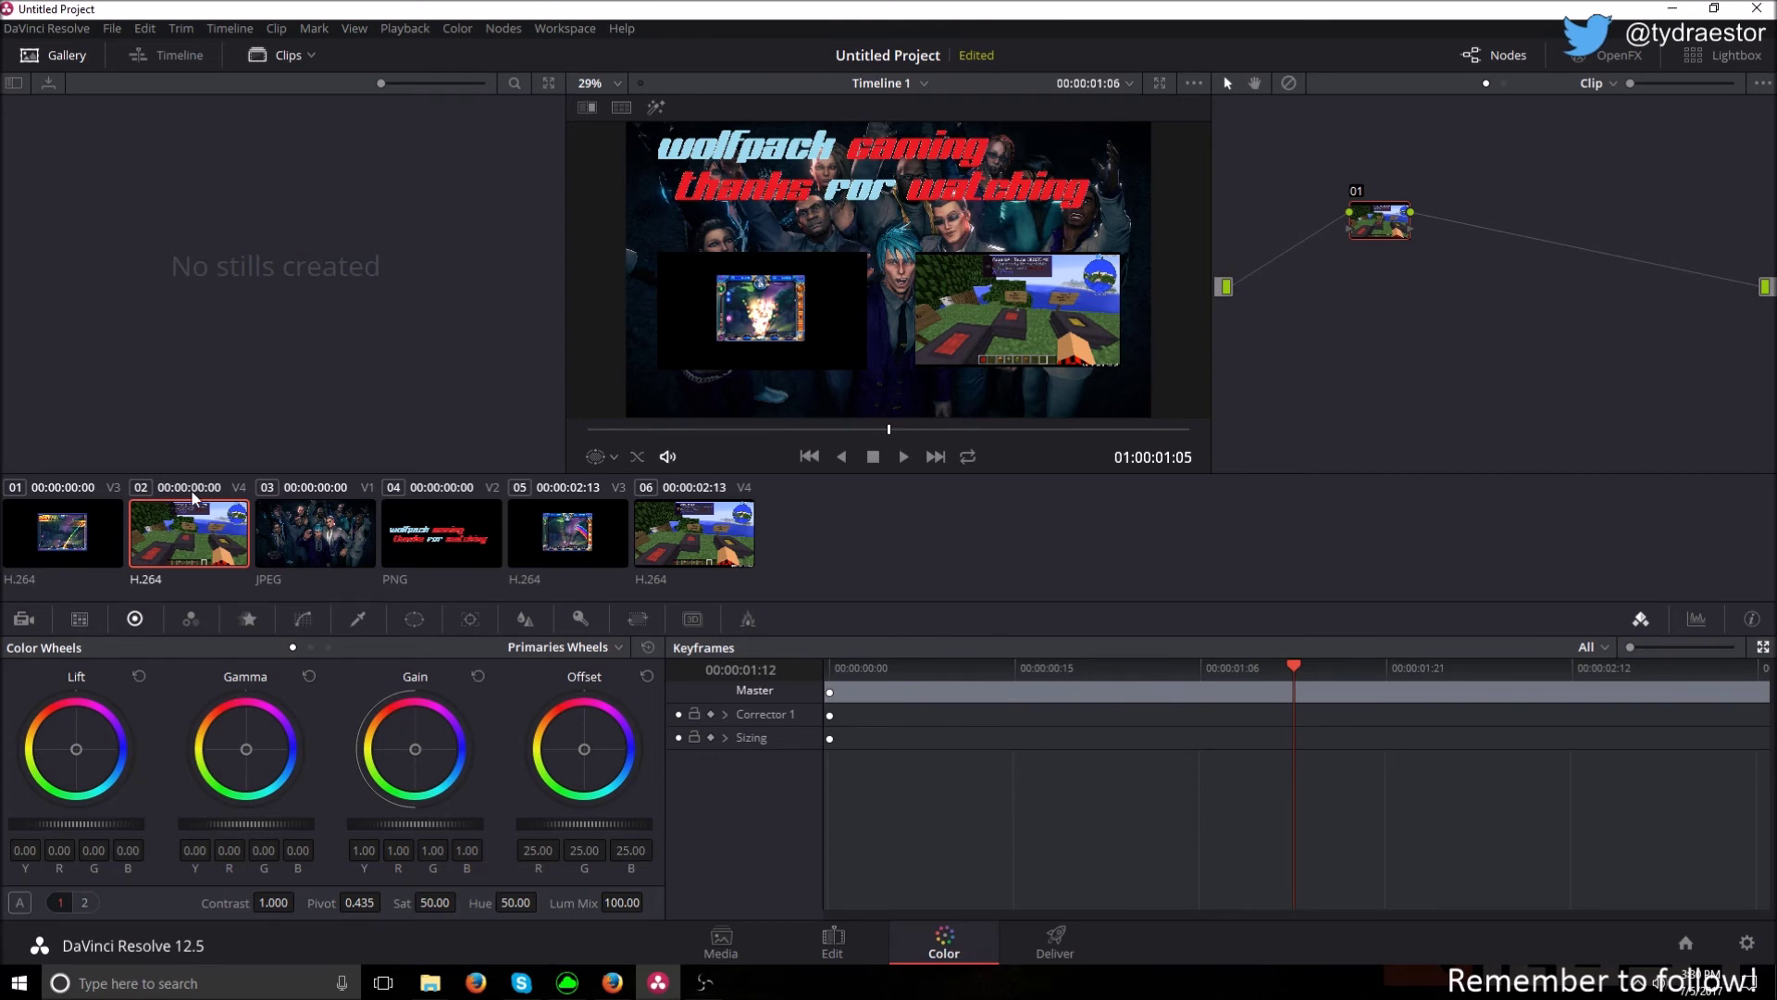
left_click_drag(426, 824, 351, 824)
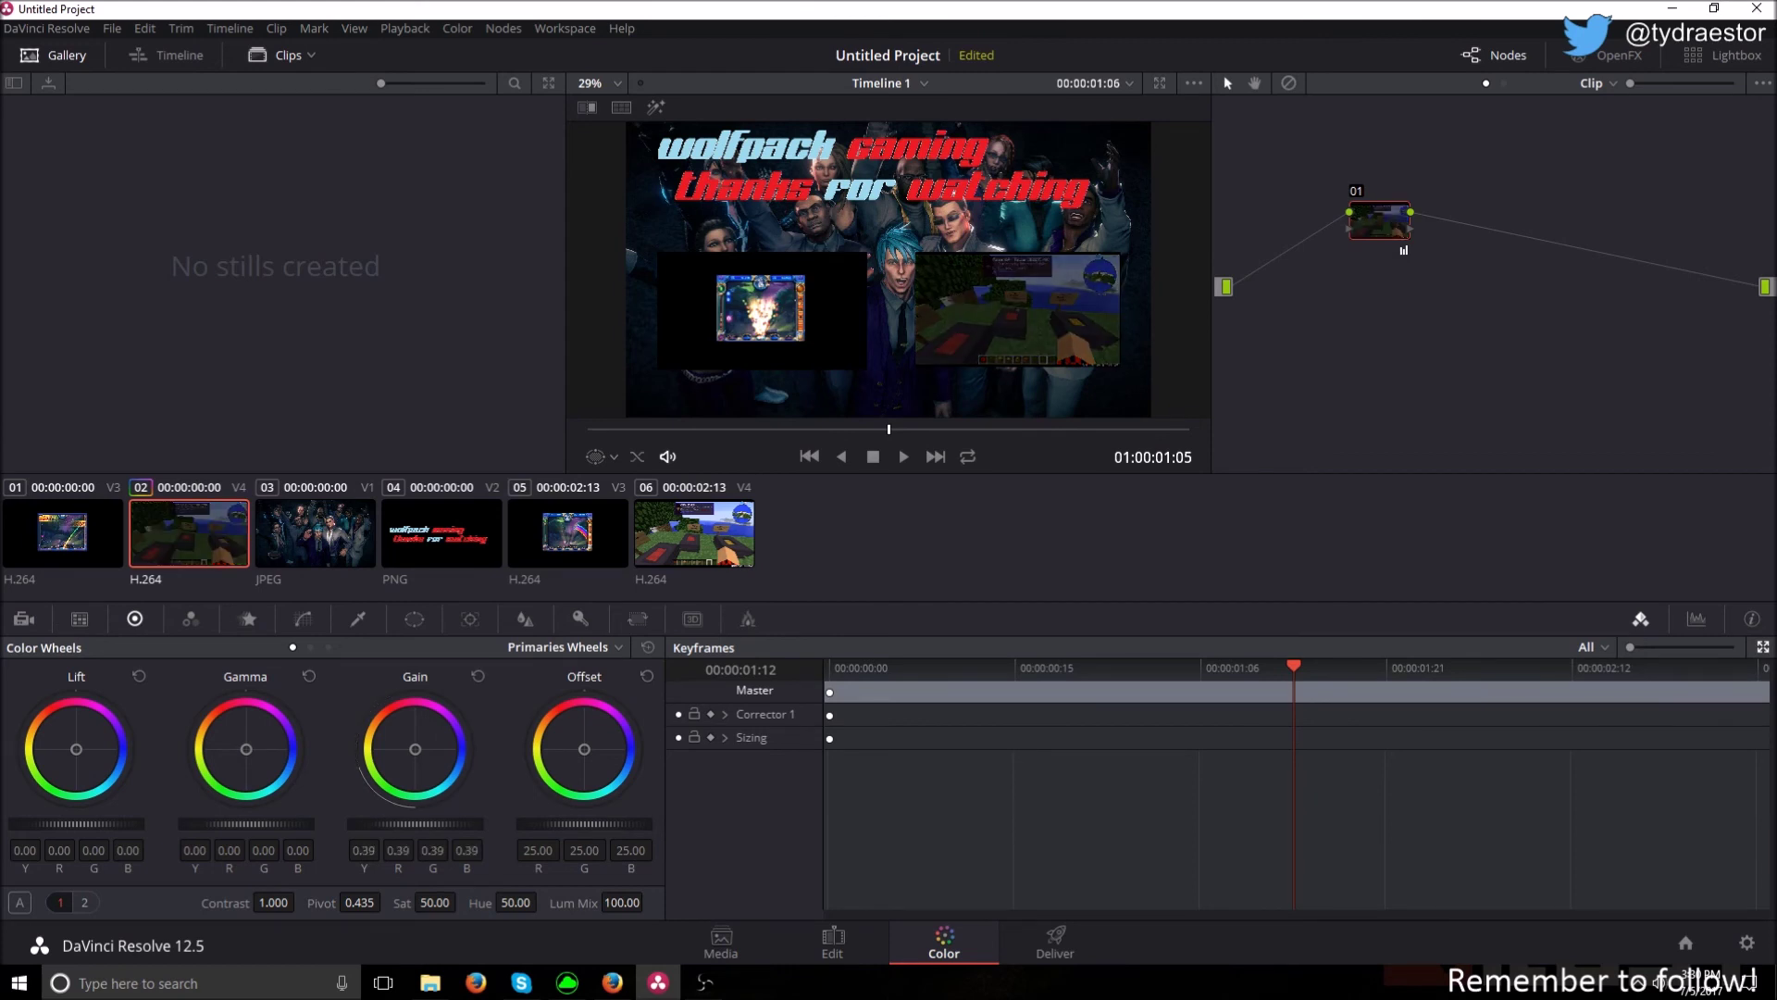
mouse_move(371, 824)
left_mouse_down()
mouse_move(345, 825)
mouse_move(361, 824)
left_mouse_up()
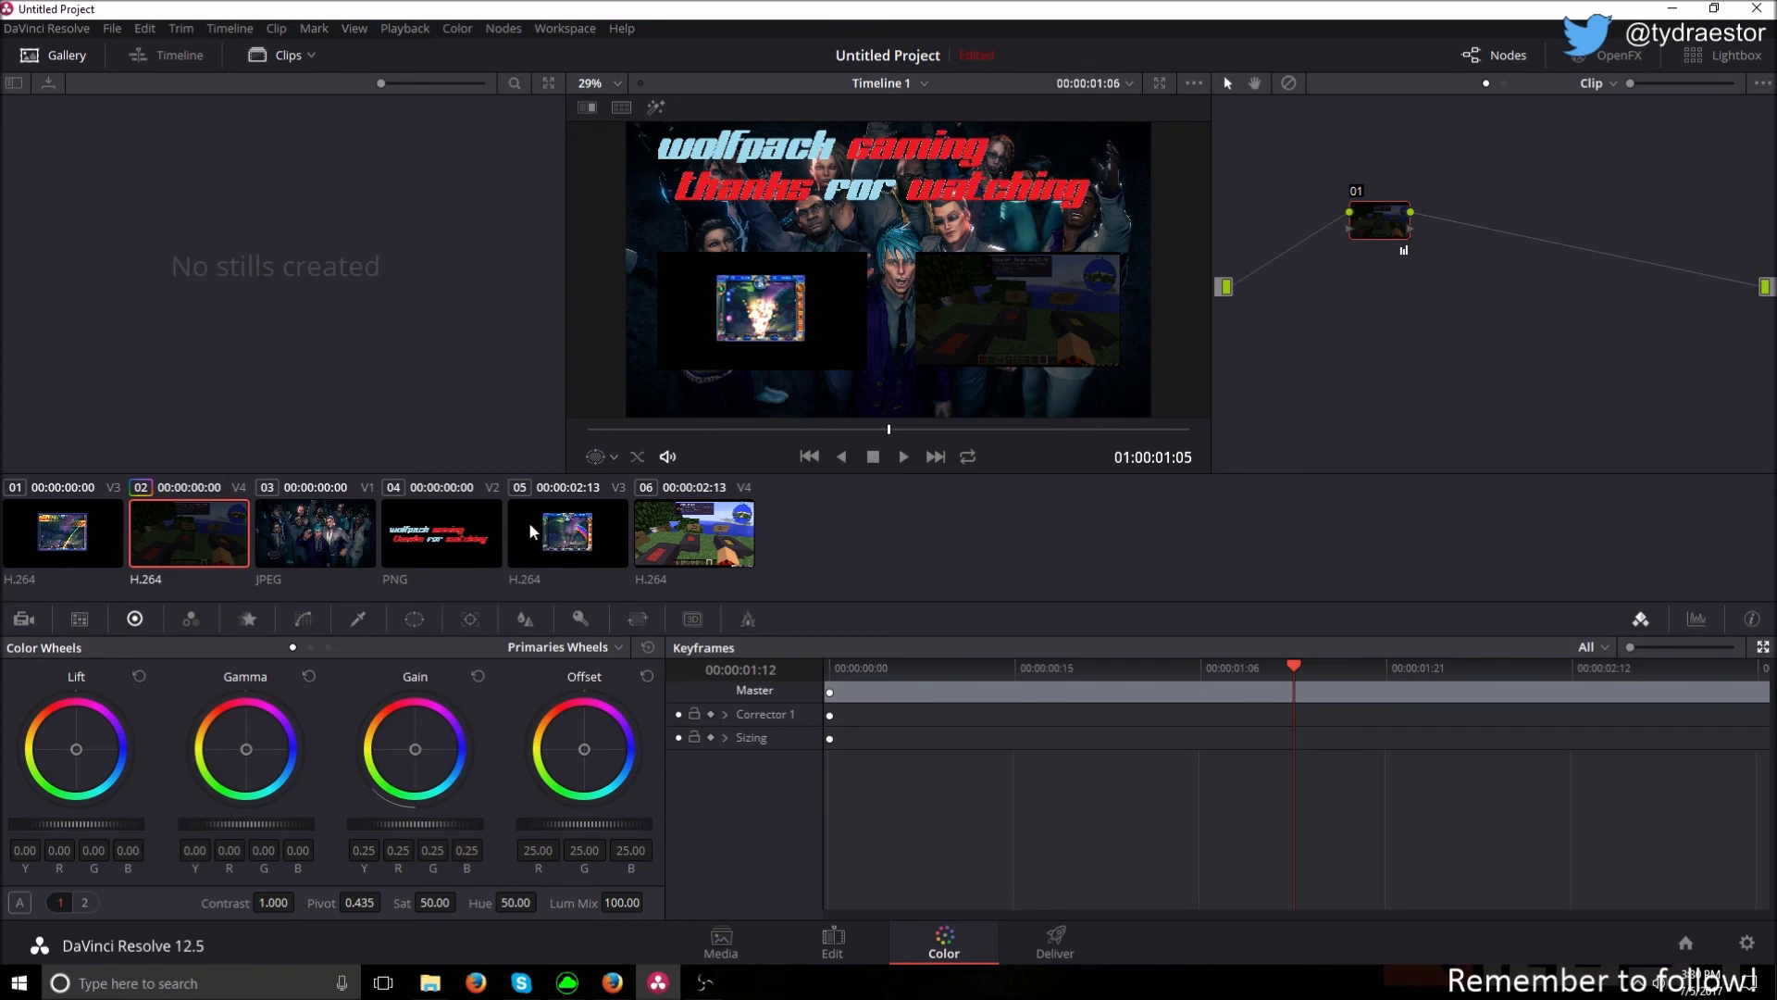
left_click(559, 544)
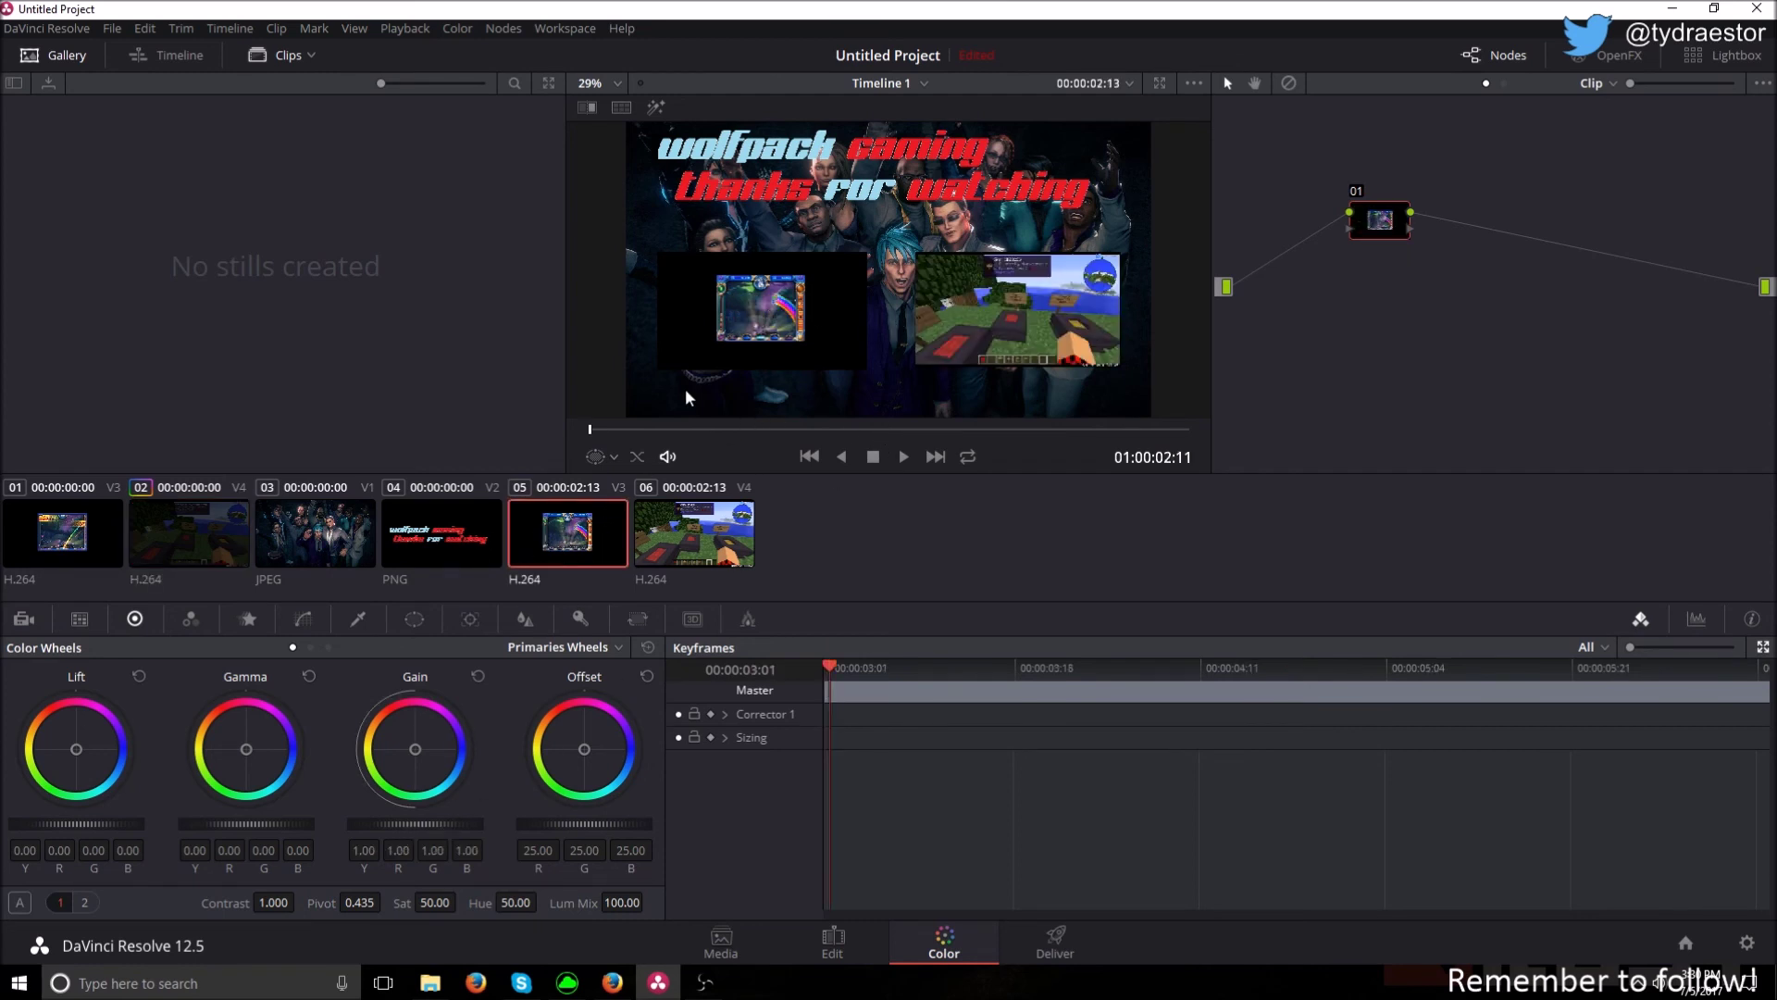
- Drop the Gain master of clip1's second half to 0.25 and return to the Edit page
mouse_move(437, 824)
left_mouse_down()
mouse_move(379, 824)
mouse_move(410, 823)
left_mouse_up()
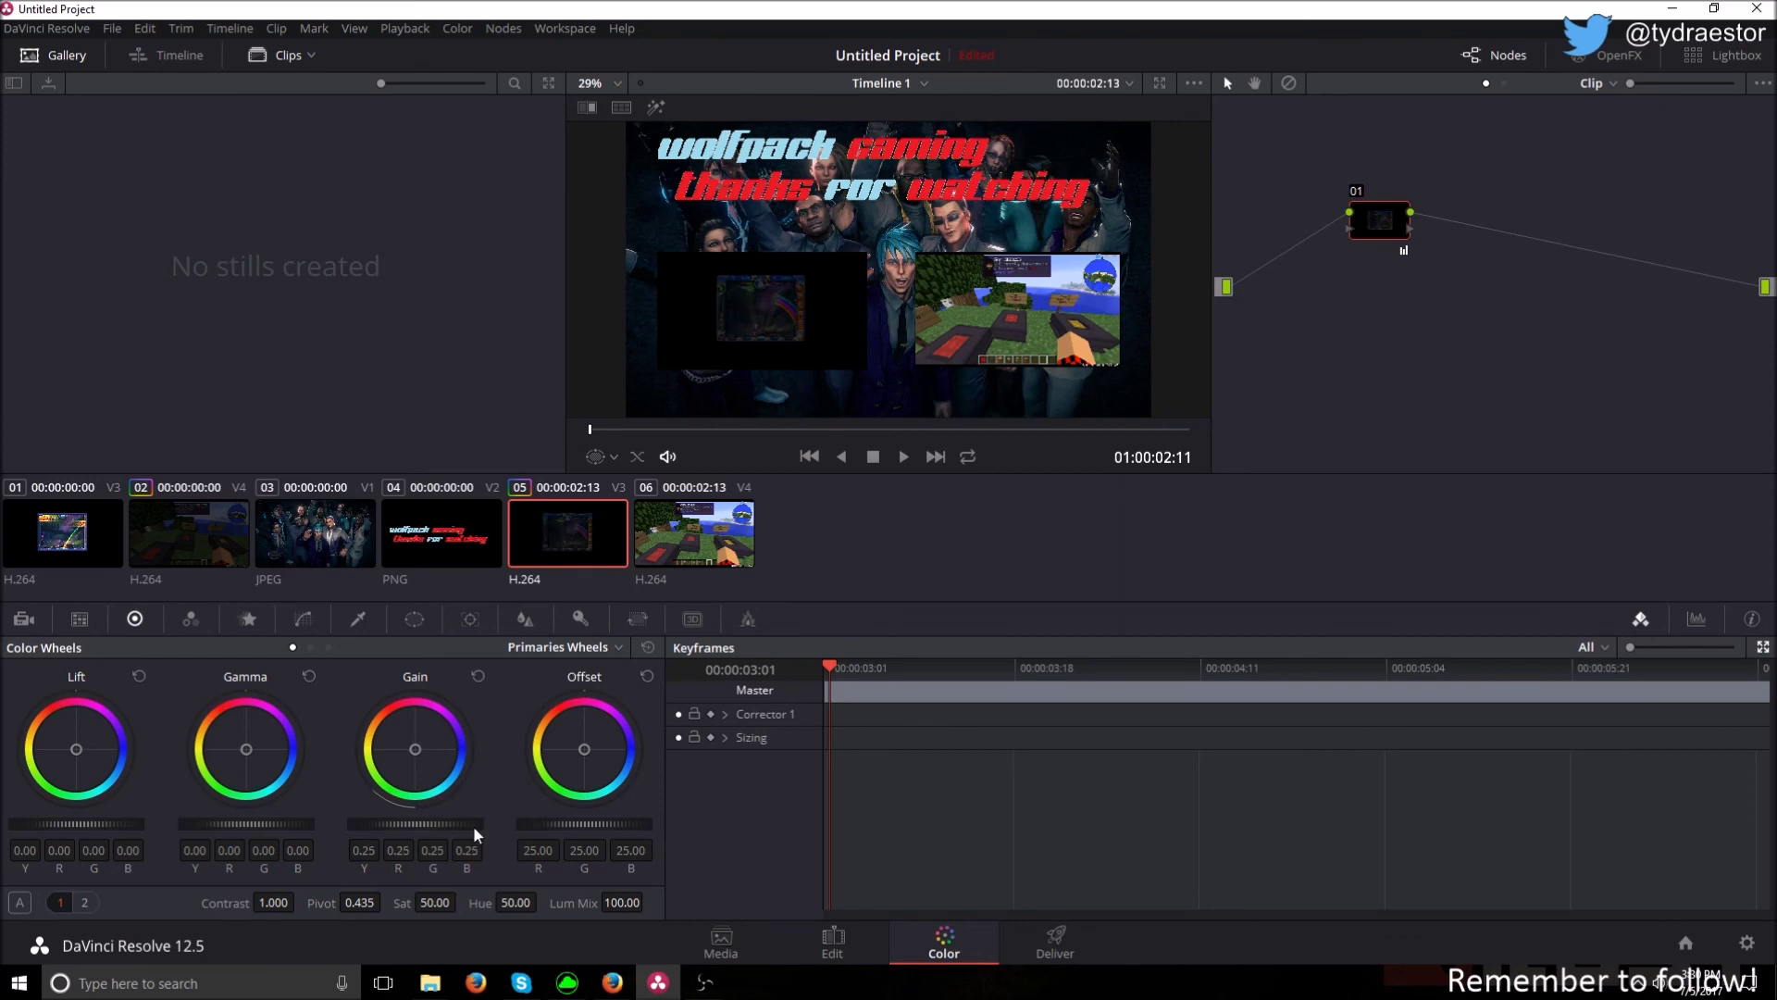
left_click(873, 940)
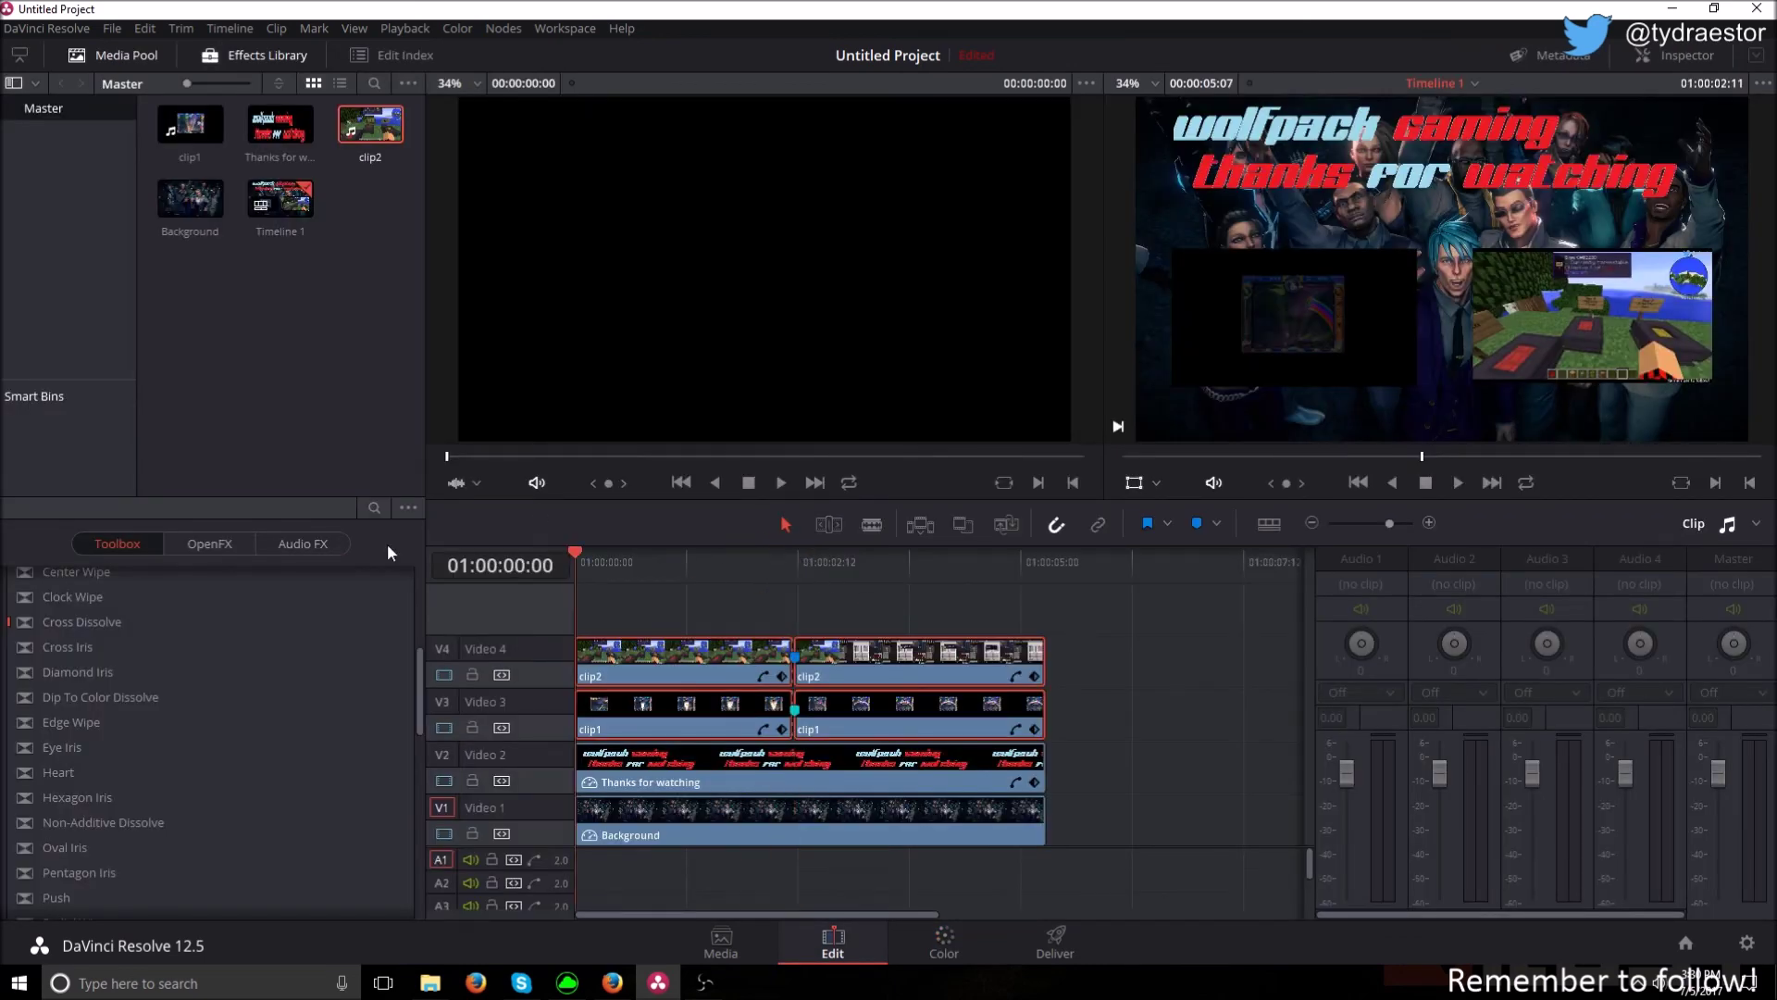
- Play Timeline 1 from the start to review clip2's darkened half beside clip1's bright inset
left_click(578, 560)
left_click(1458, 488)
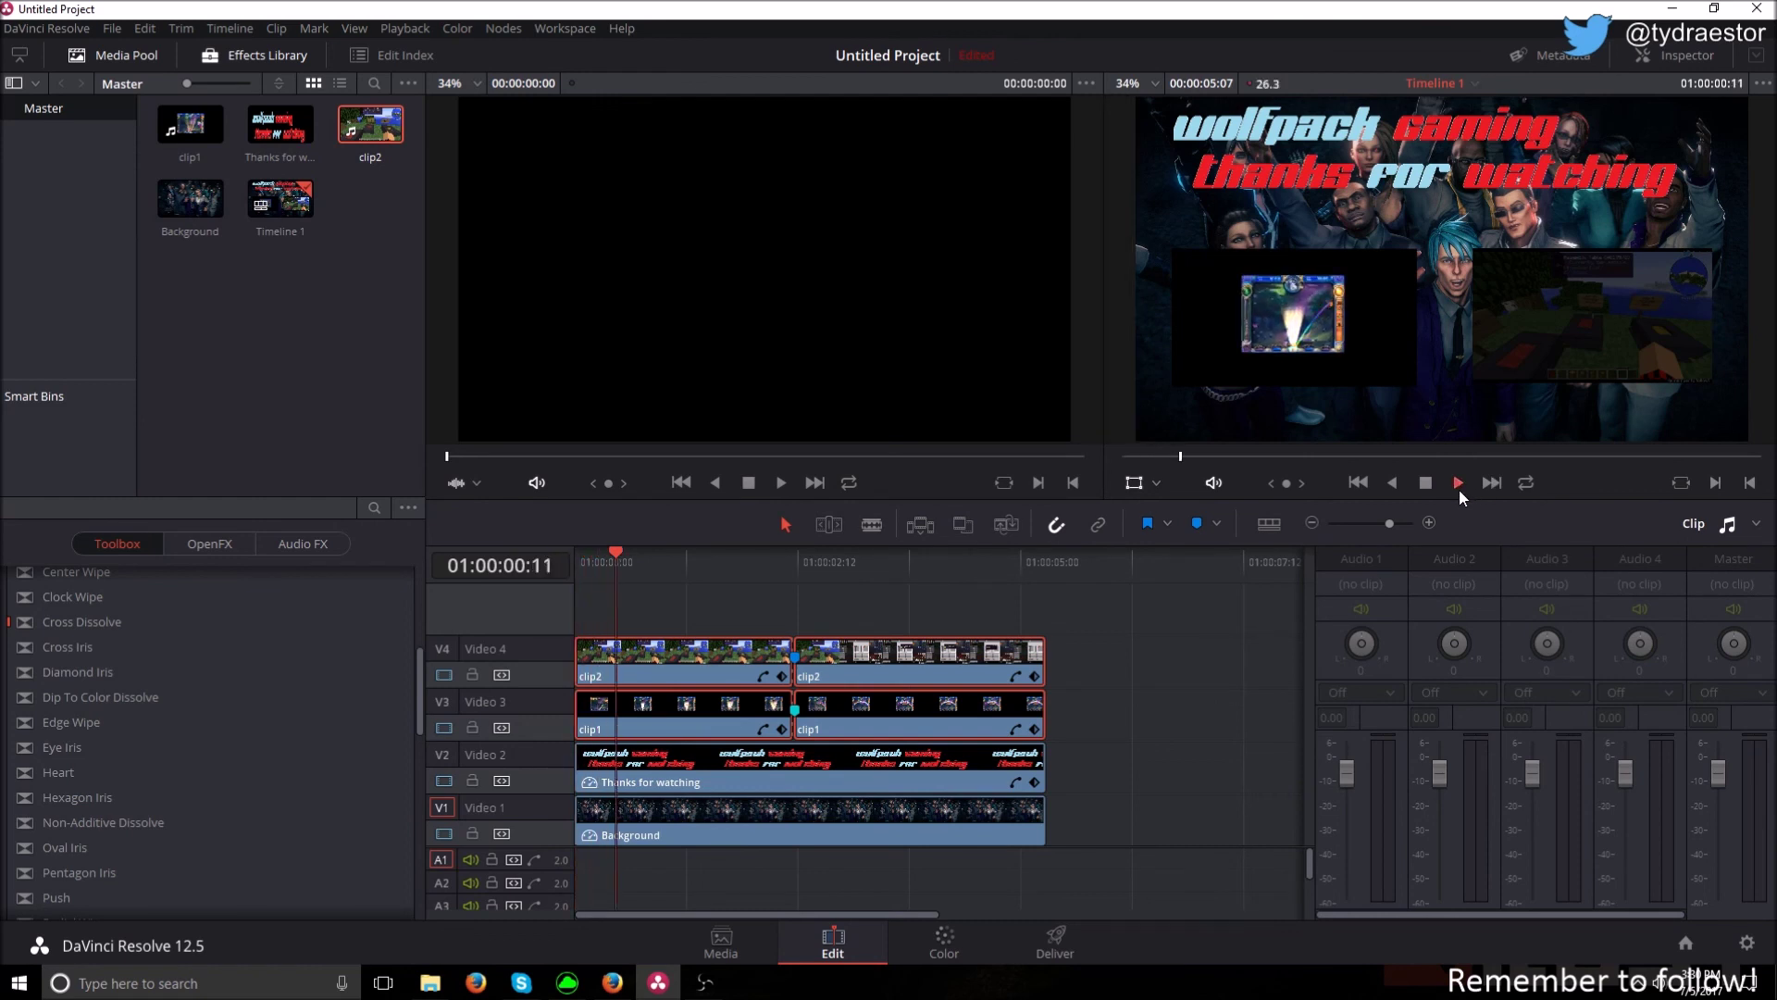